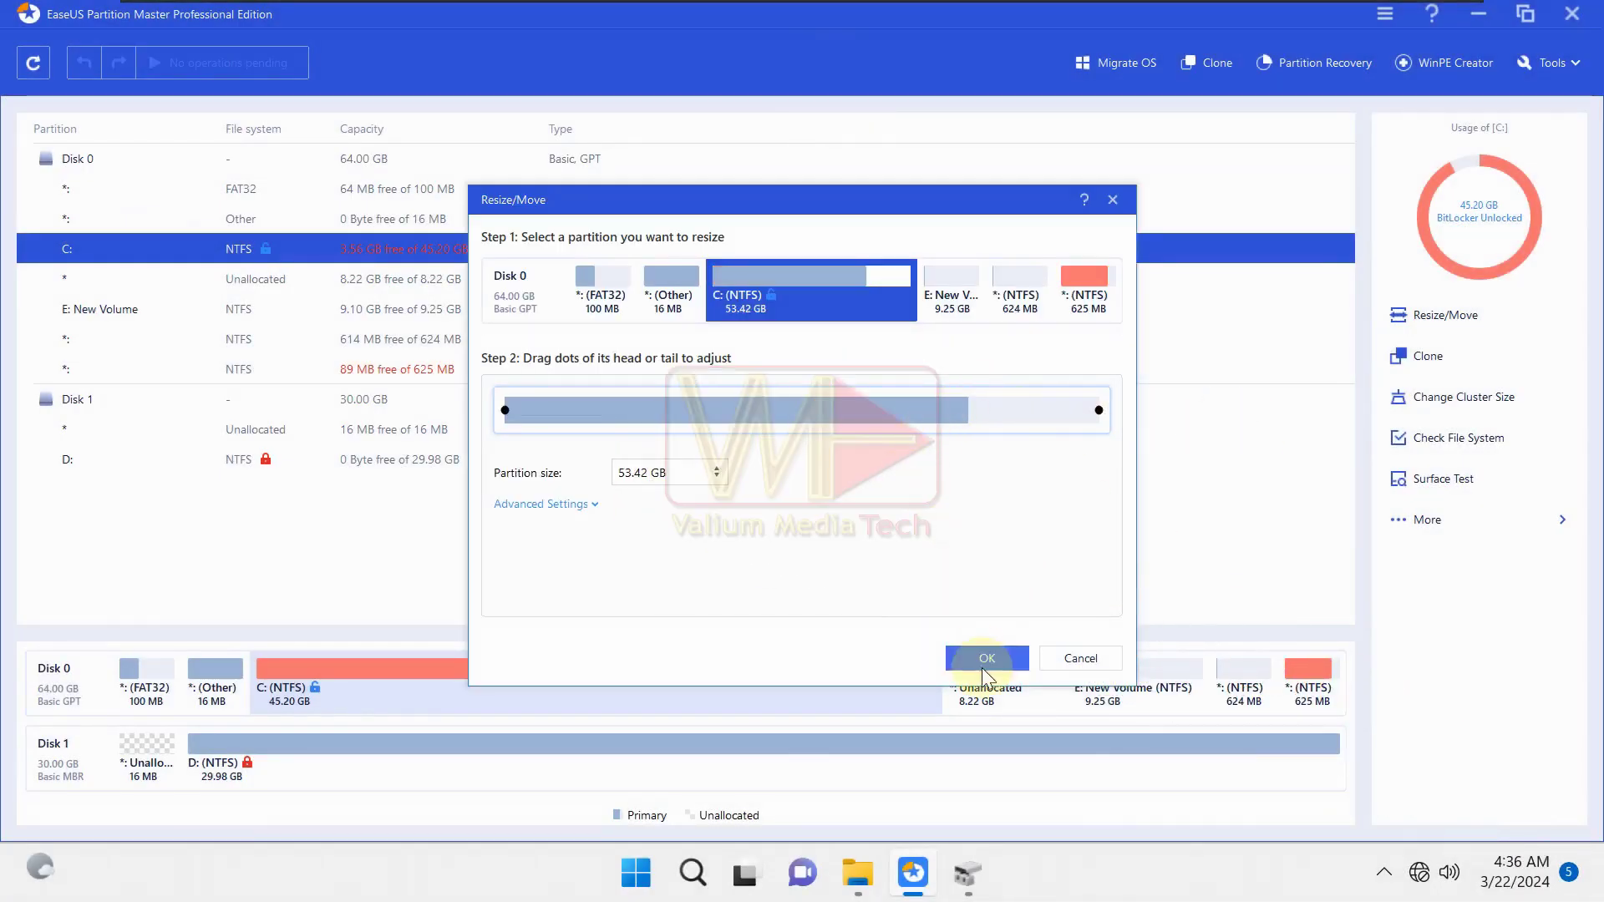
Confirm enlarging C: to 53.42 GB, then view the 52.0 GB C: drive in File Explorer
{"action": "left_click", "coordinate": [986, 657]}
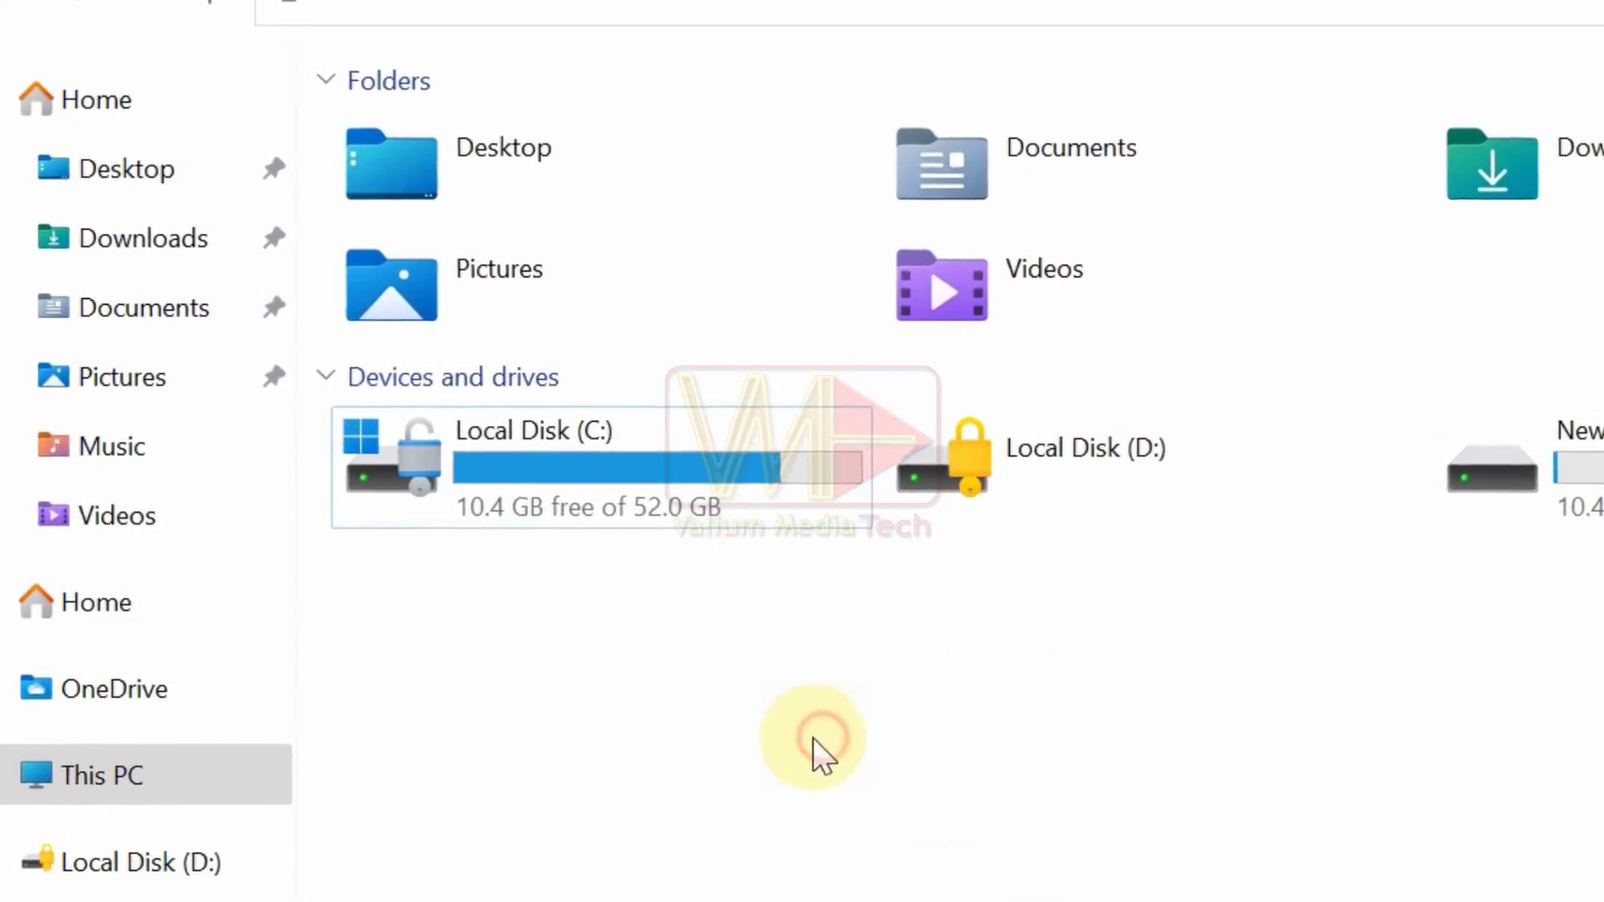
{"action": "left_click", "coordinate": [669, 502]}
{"action": "left_click", "coordinate": [1016, 752]}
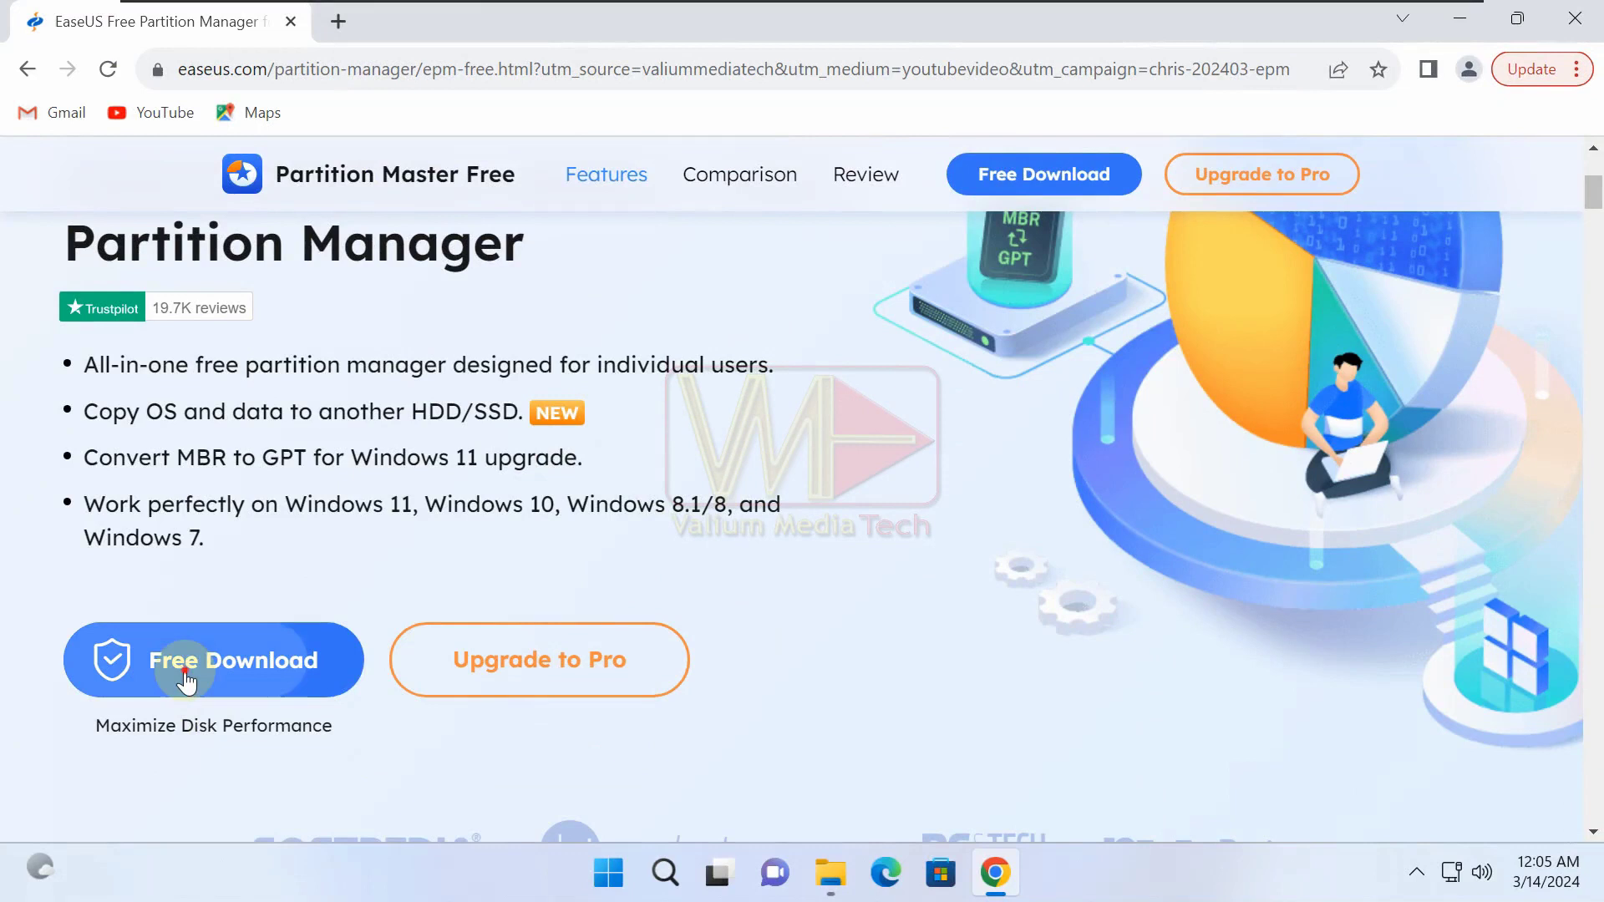
Download the Partition Master Free installer from the EaseUS site and install it
{"action": "left_click", "coordinate": [188, 678]}
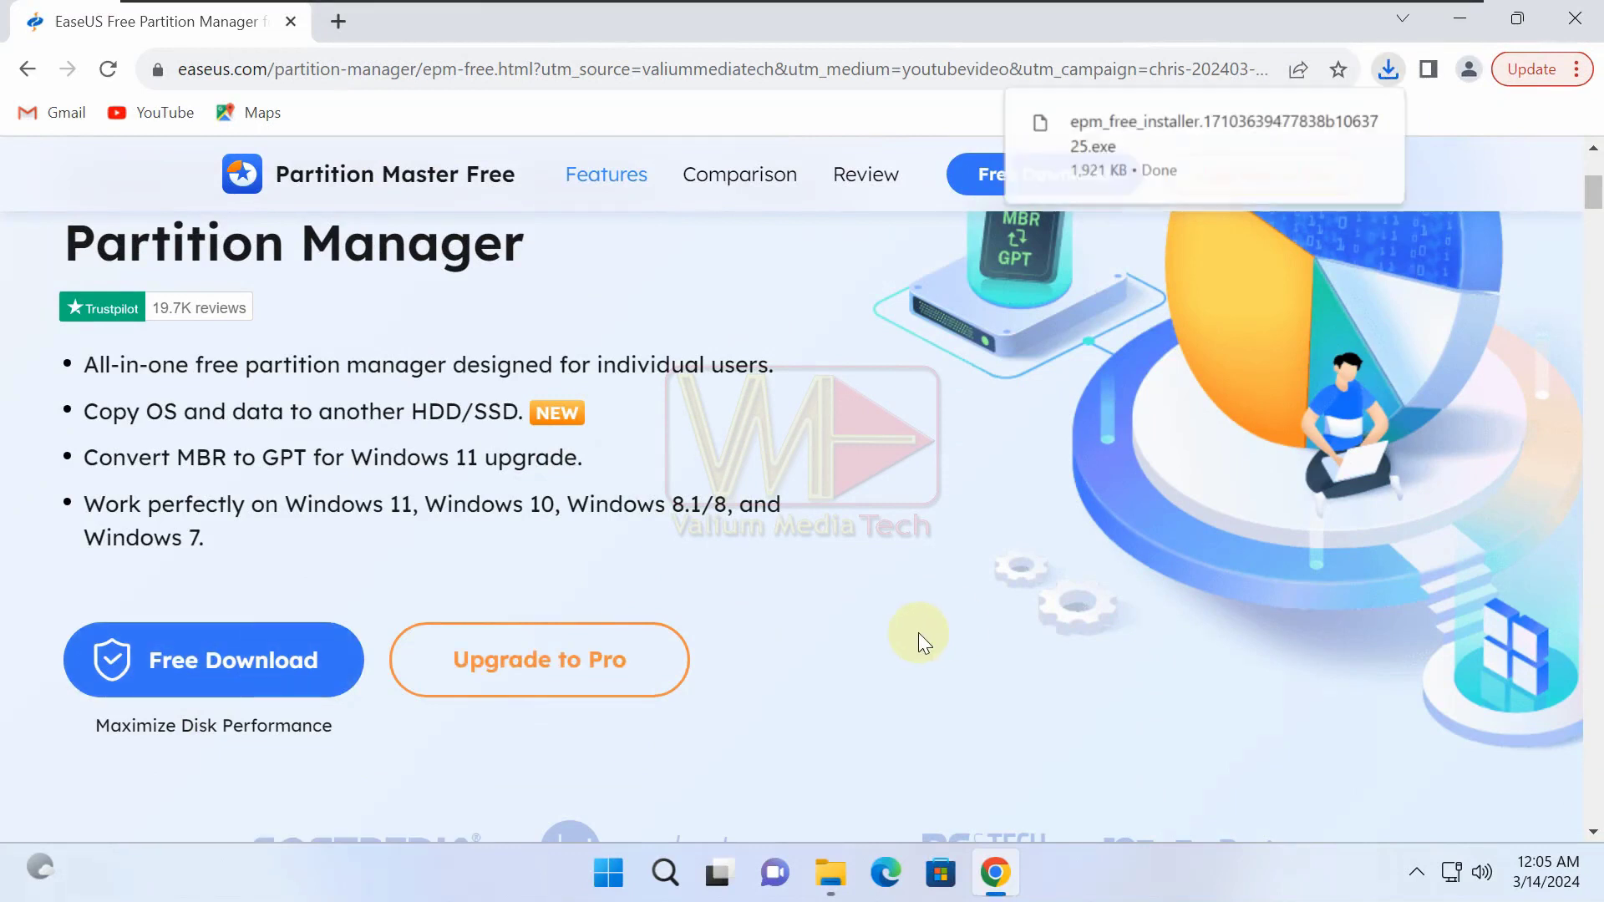
{"action": "left_click", "coordinate": [1180, 127]}
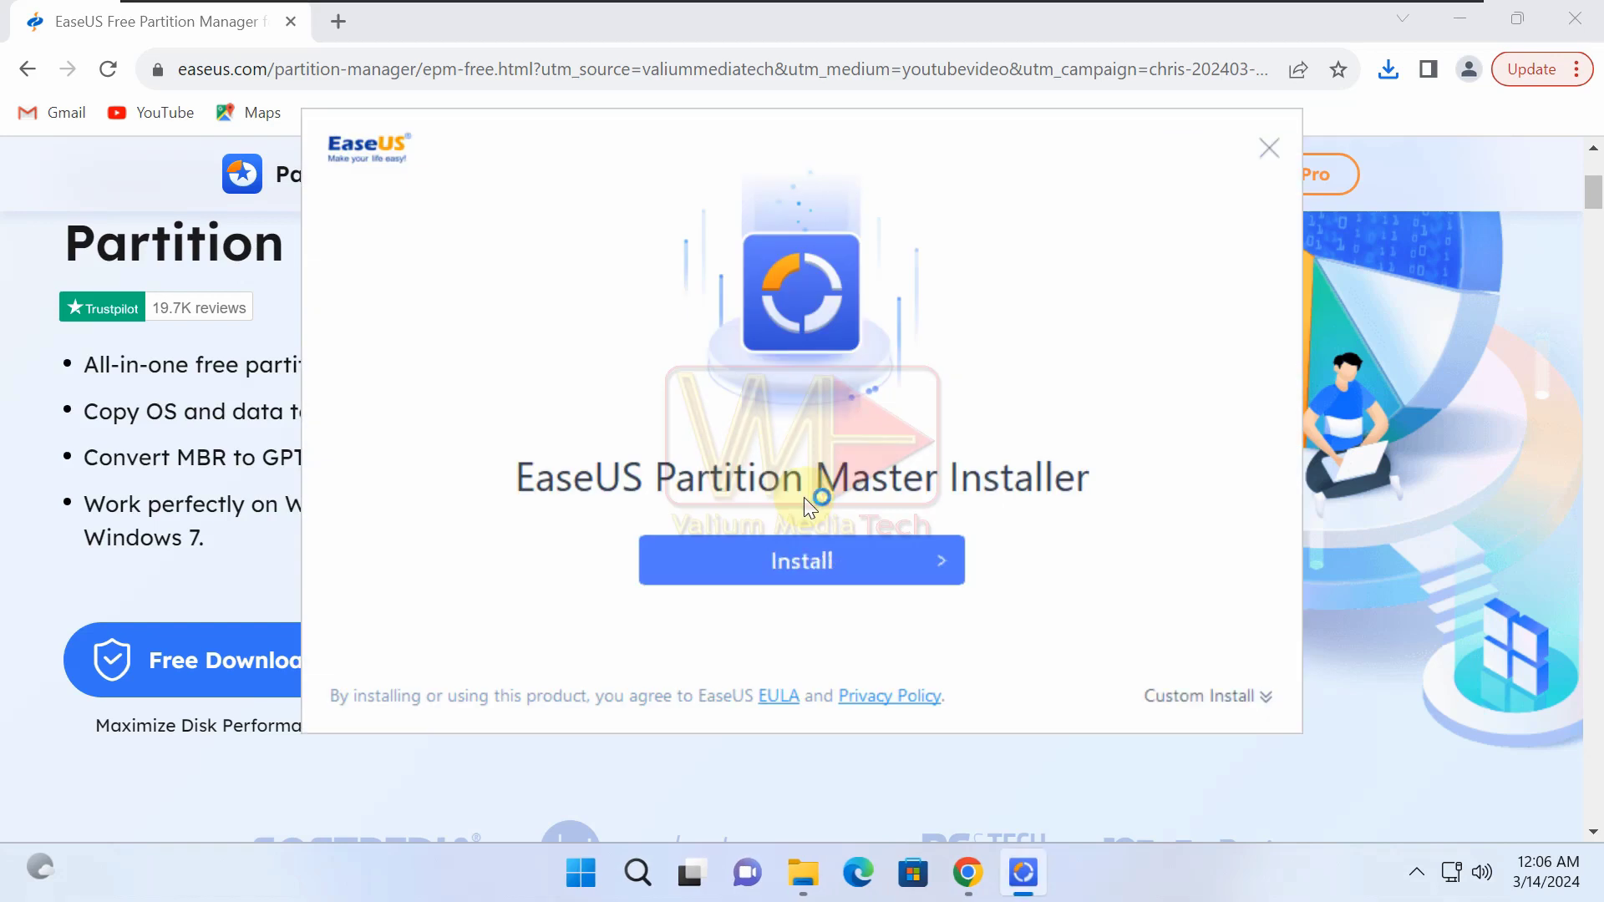
{"action": "left_click", "coordinate": [820, 566]}
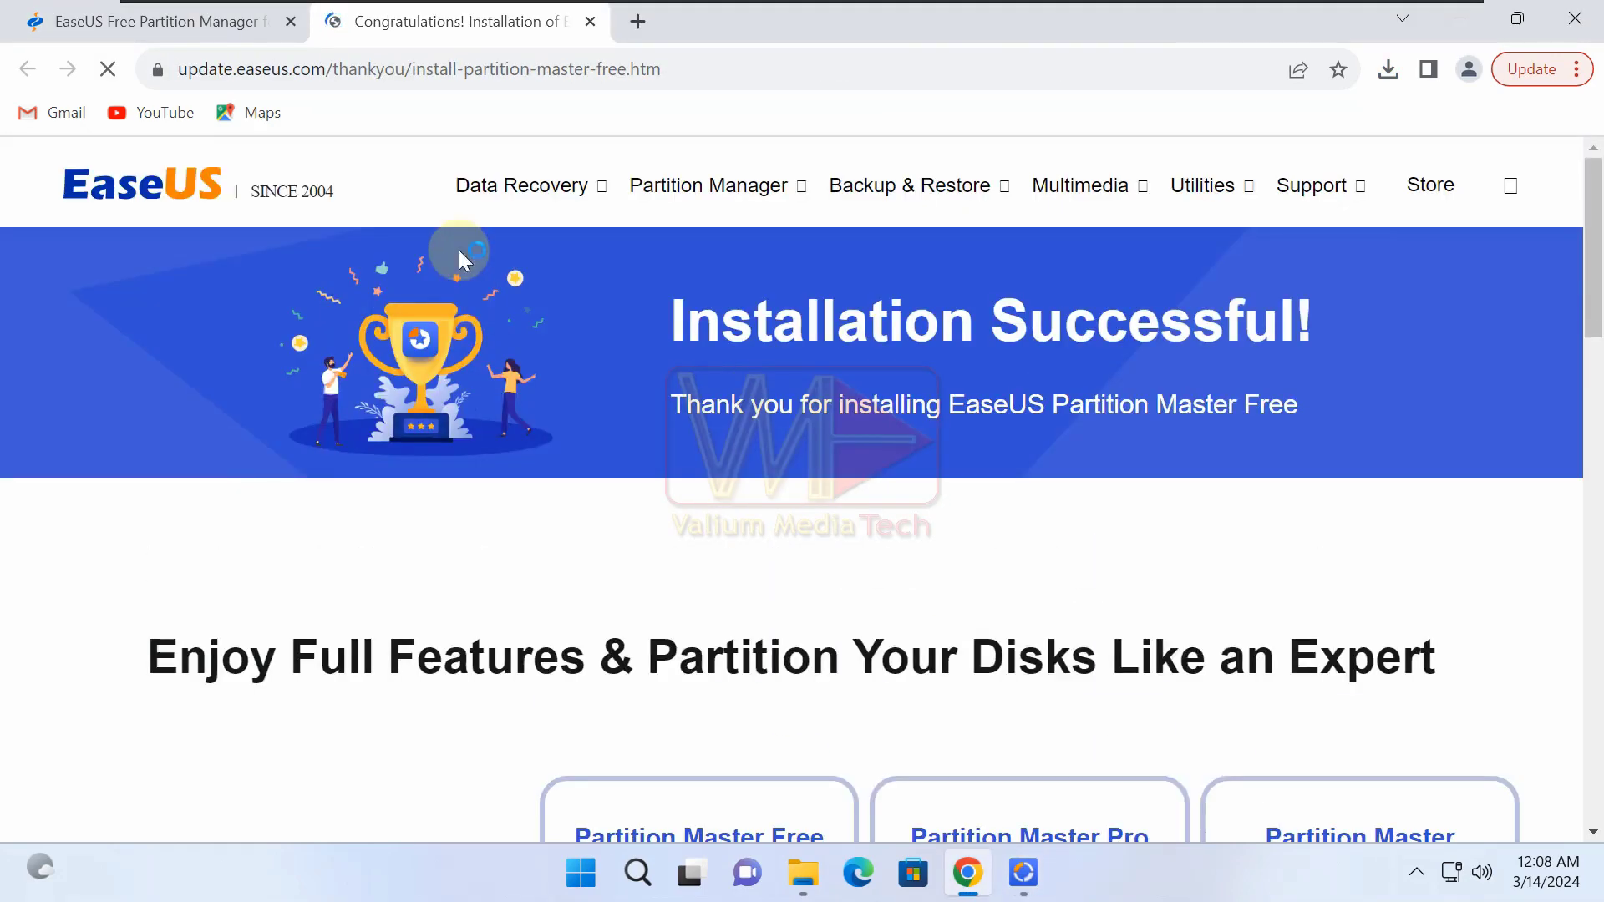
Launch Partition Master and activate it as Professional Edition with the pasted licence code
{"action": "left_click", "coordinate": [1024, 874]}
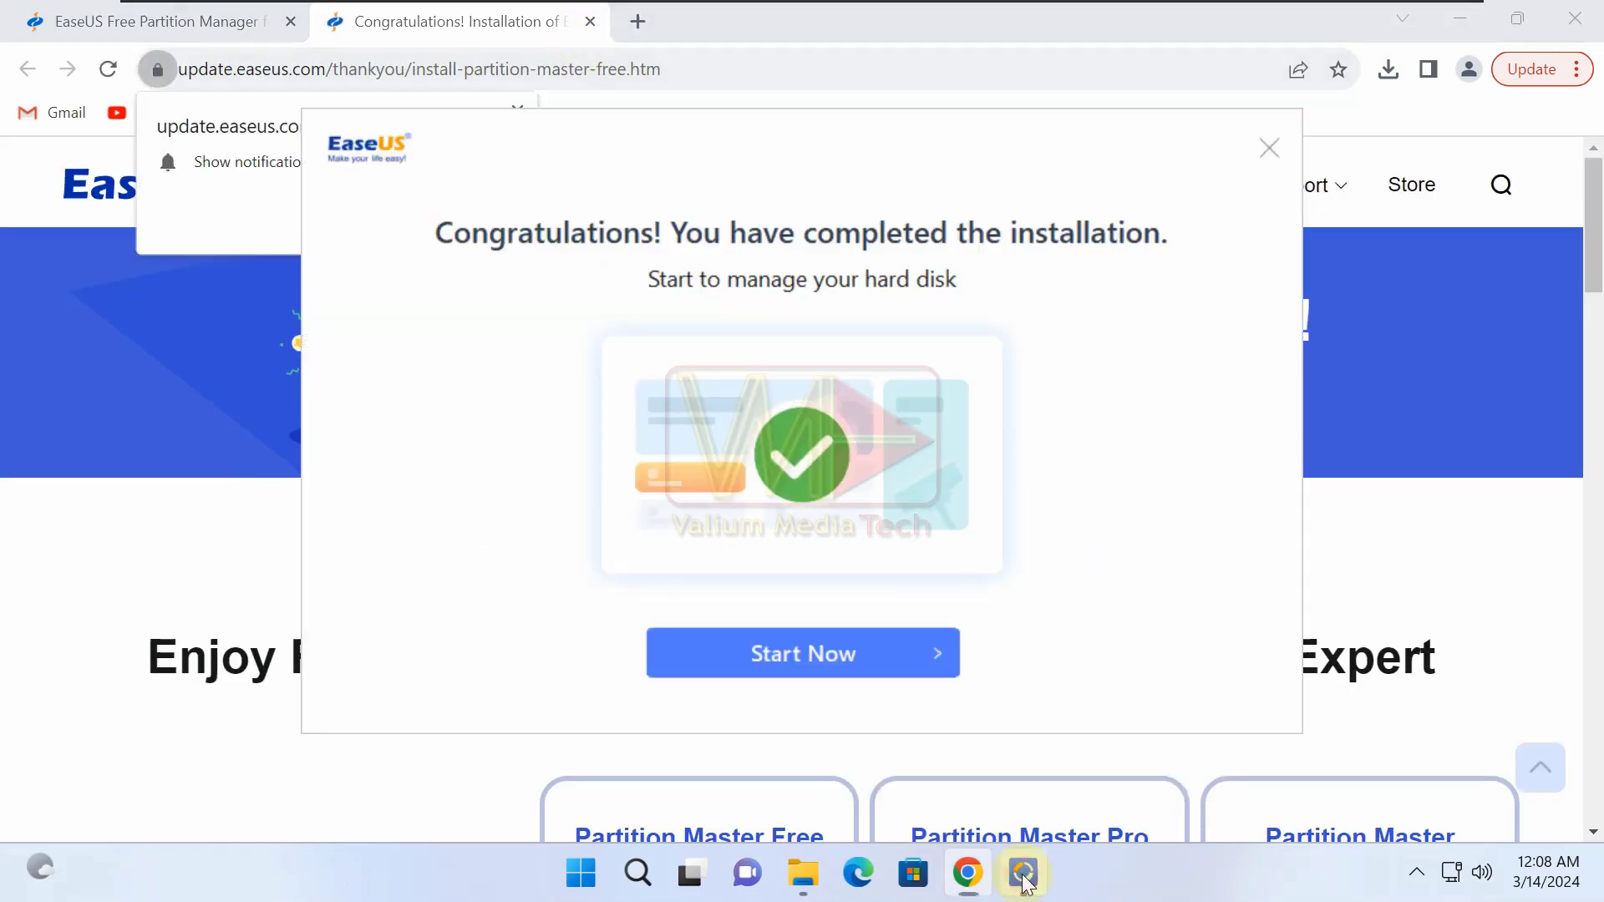
{"action": "left_click", "coordinate": [894, 666]}
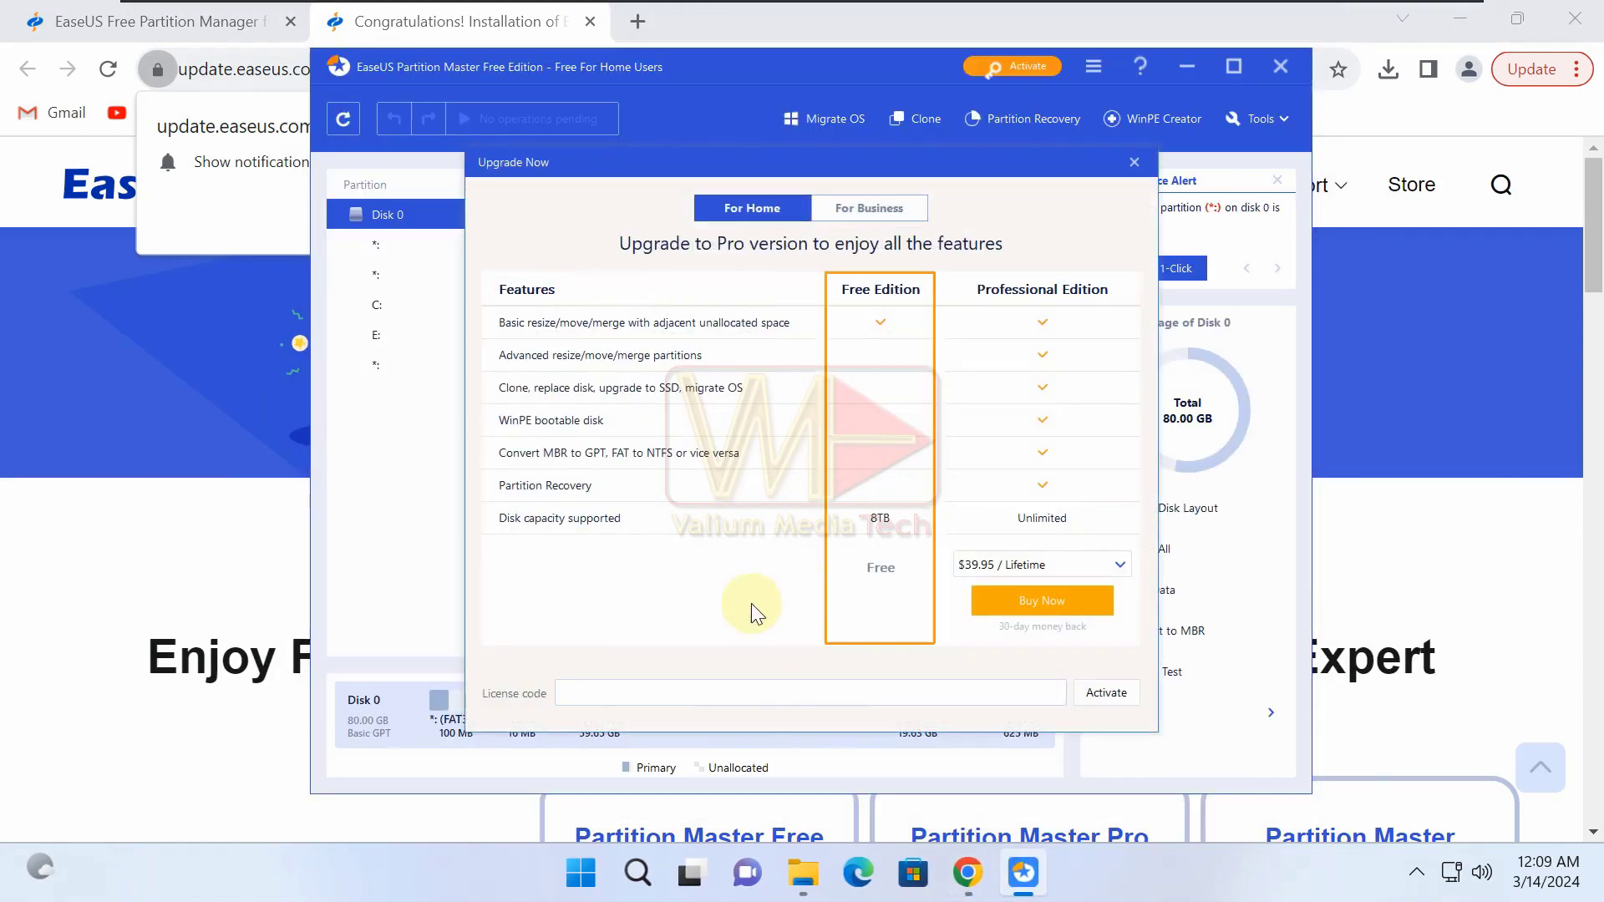
{"action": "right_click", "coordinate": [670, 693]}
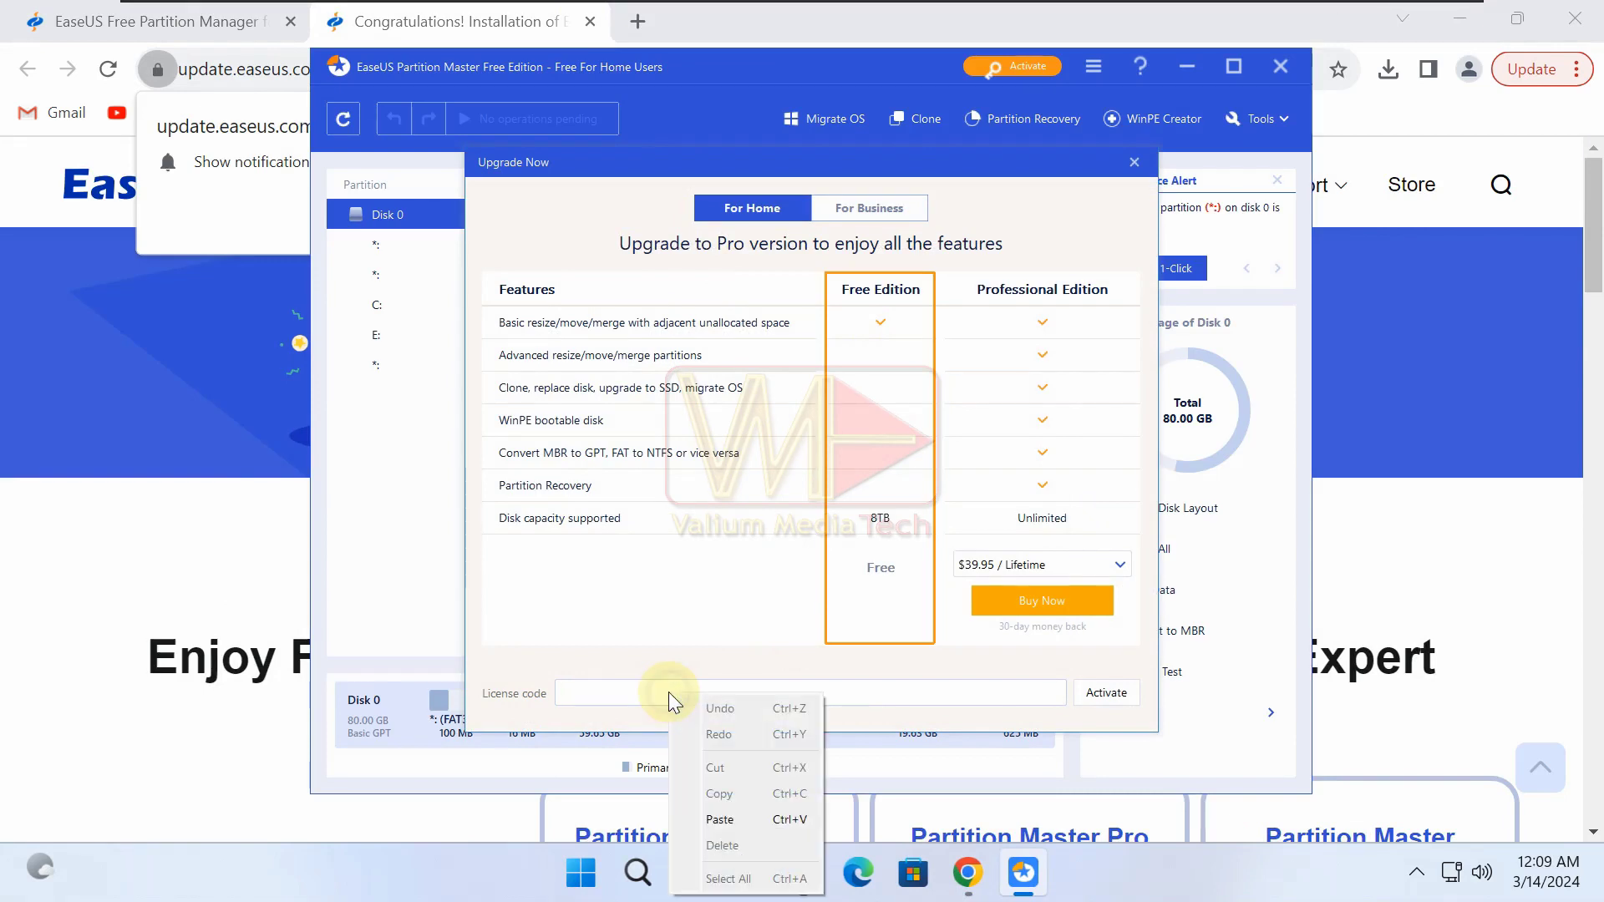
{"action": "left_click", "coordinate": [729, 823]}
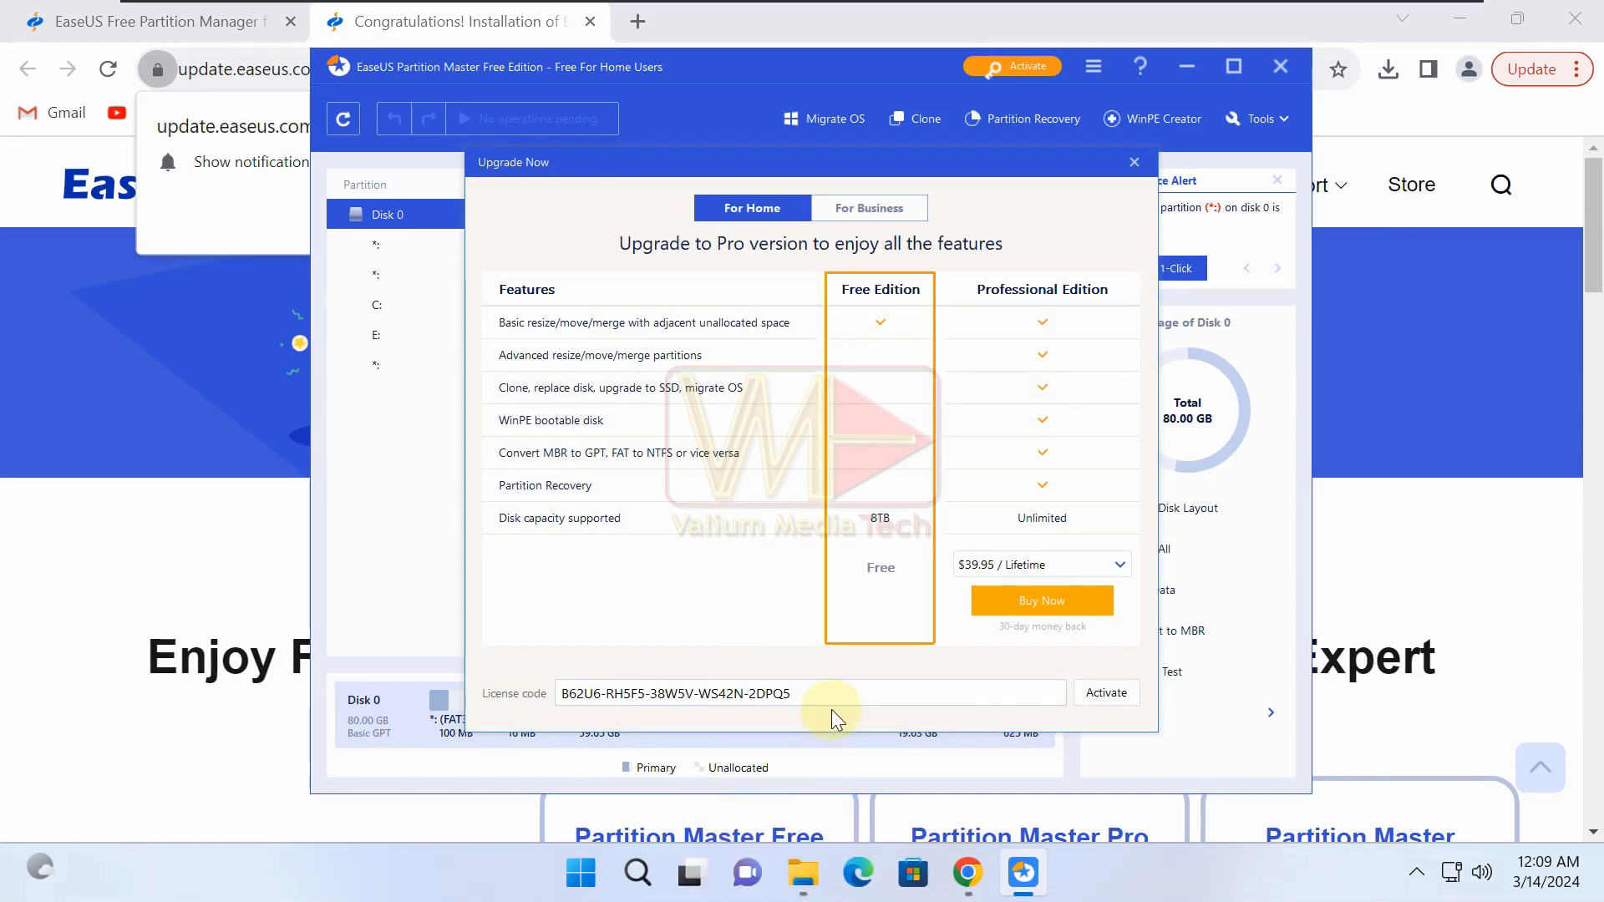
{"action": "left_click", "coordinate": [1098, 695]}
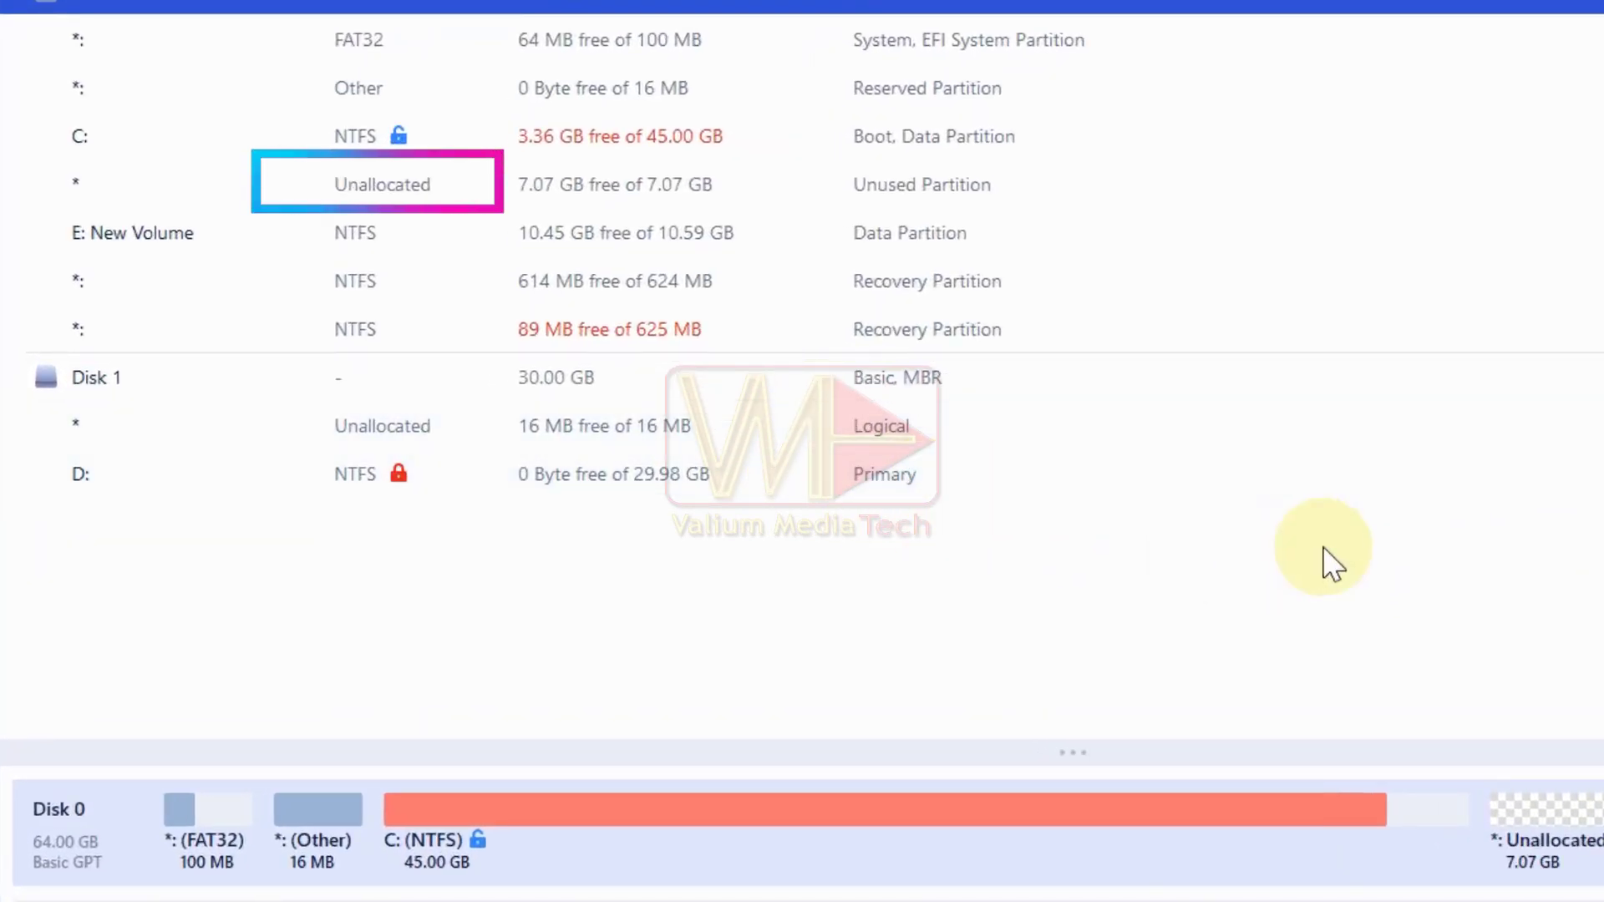
Select the 45 GB C: partition and open its Resize/Move dialog
{"action": "left_click", "coordinate": [823, 835]}
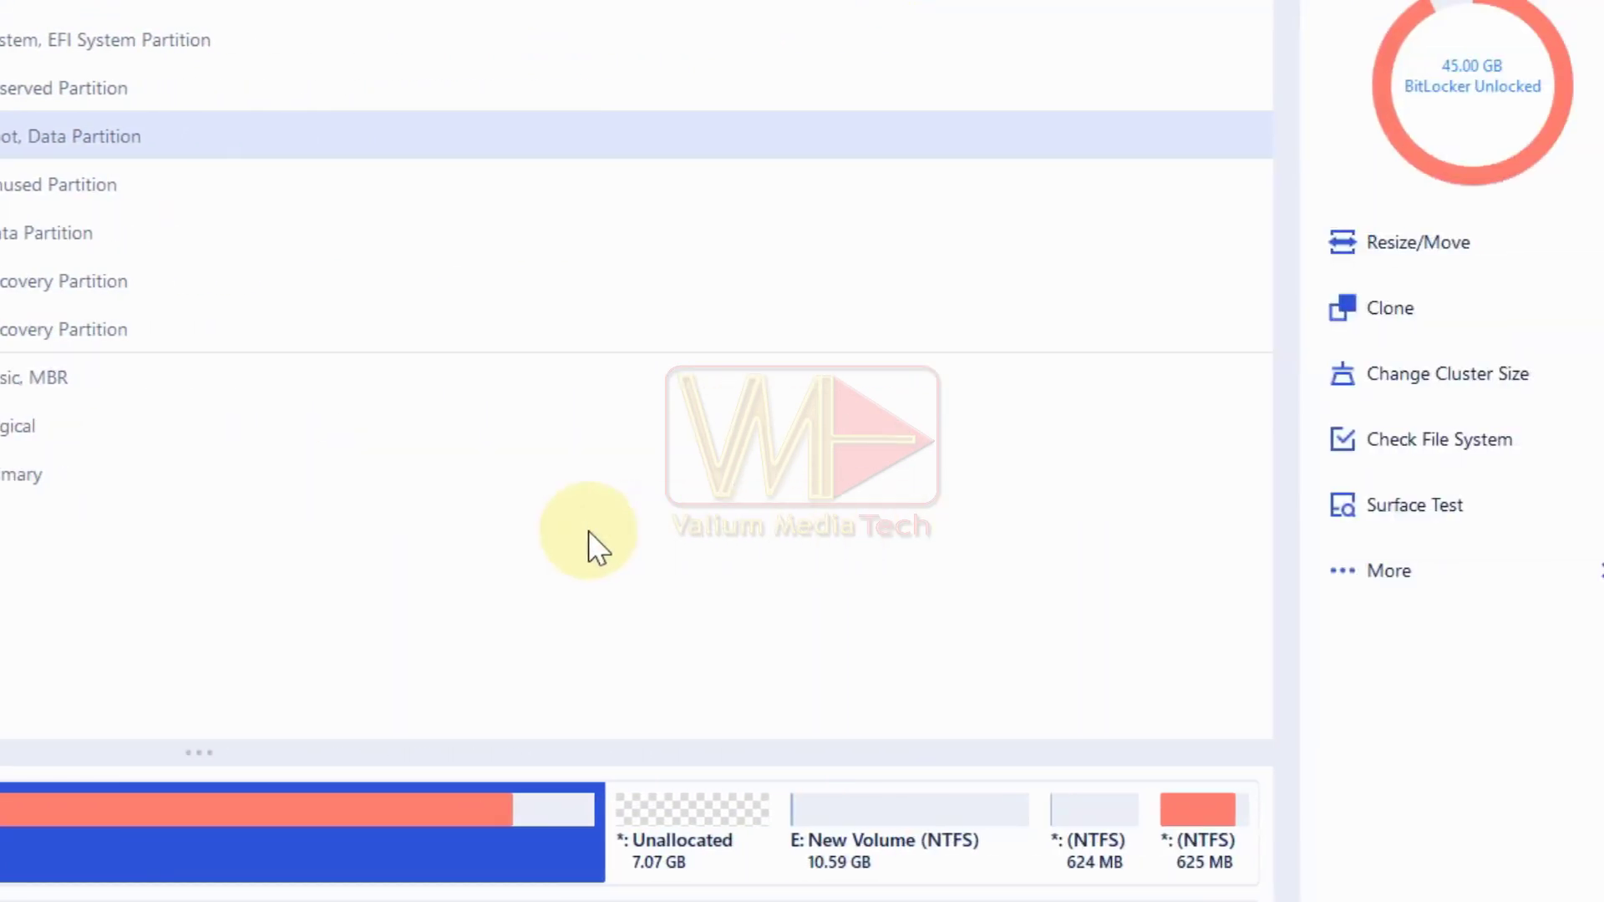
{"action": "left_click", "coordinate": [1420, 244]}
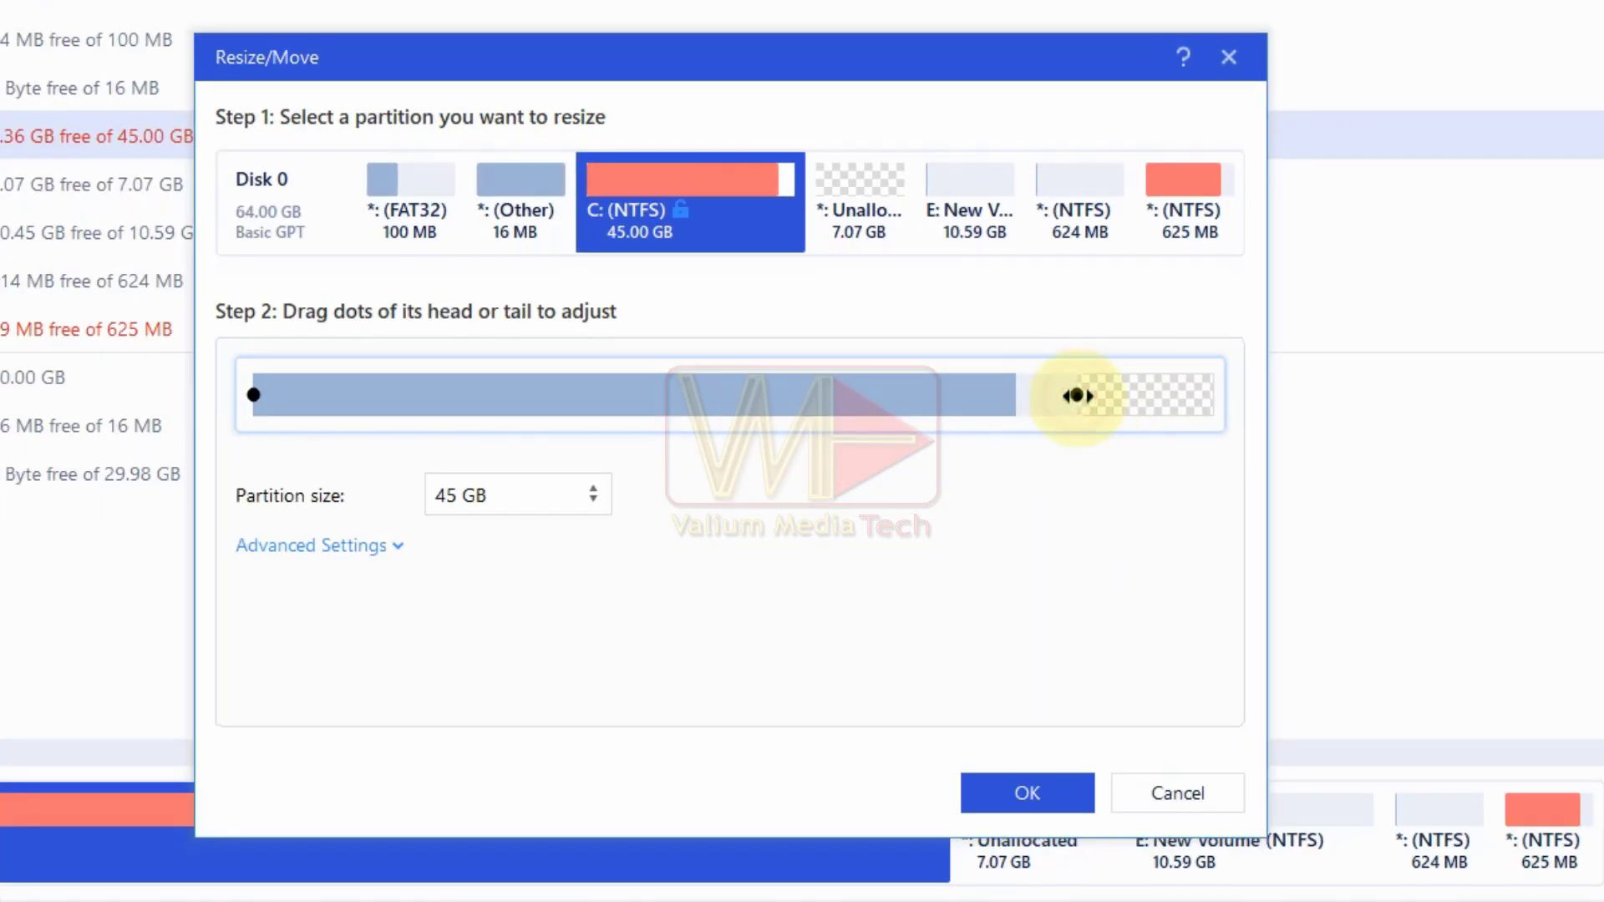
Stretch C: from 45 GB to 52.07 GB over the unallocated space and apply it
{"action": "left_click_drag", "start_coordinate": [1077, 395], "coordinate": [1279, 408]}
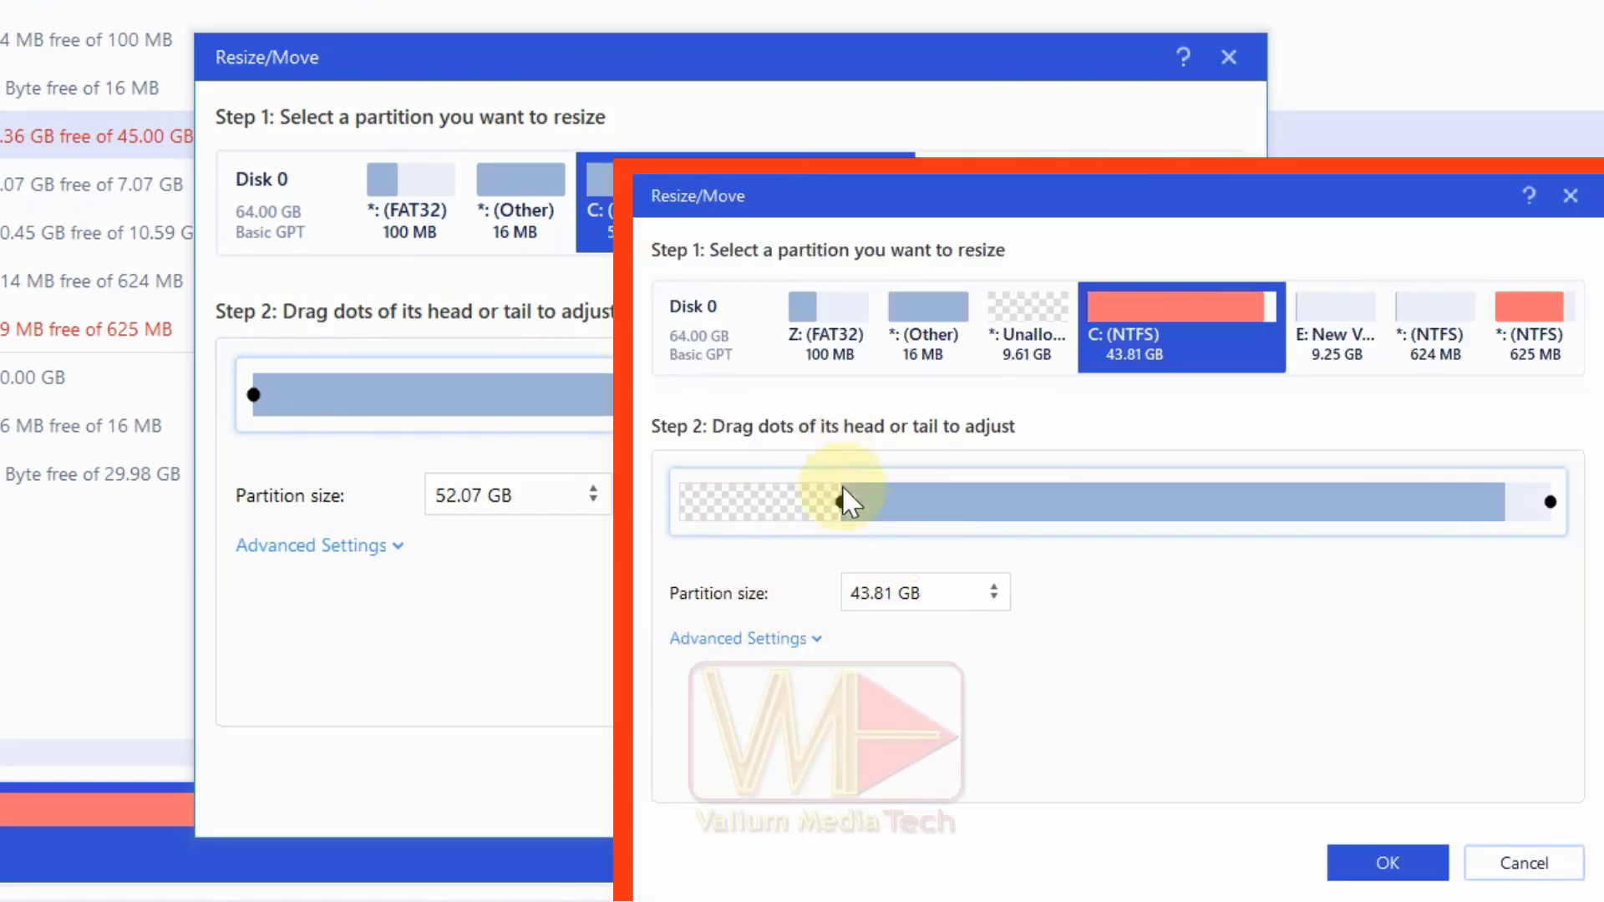
{"action": "left_click", "coordinate": [838, 504]}
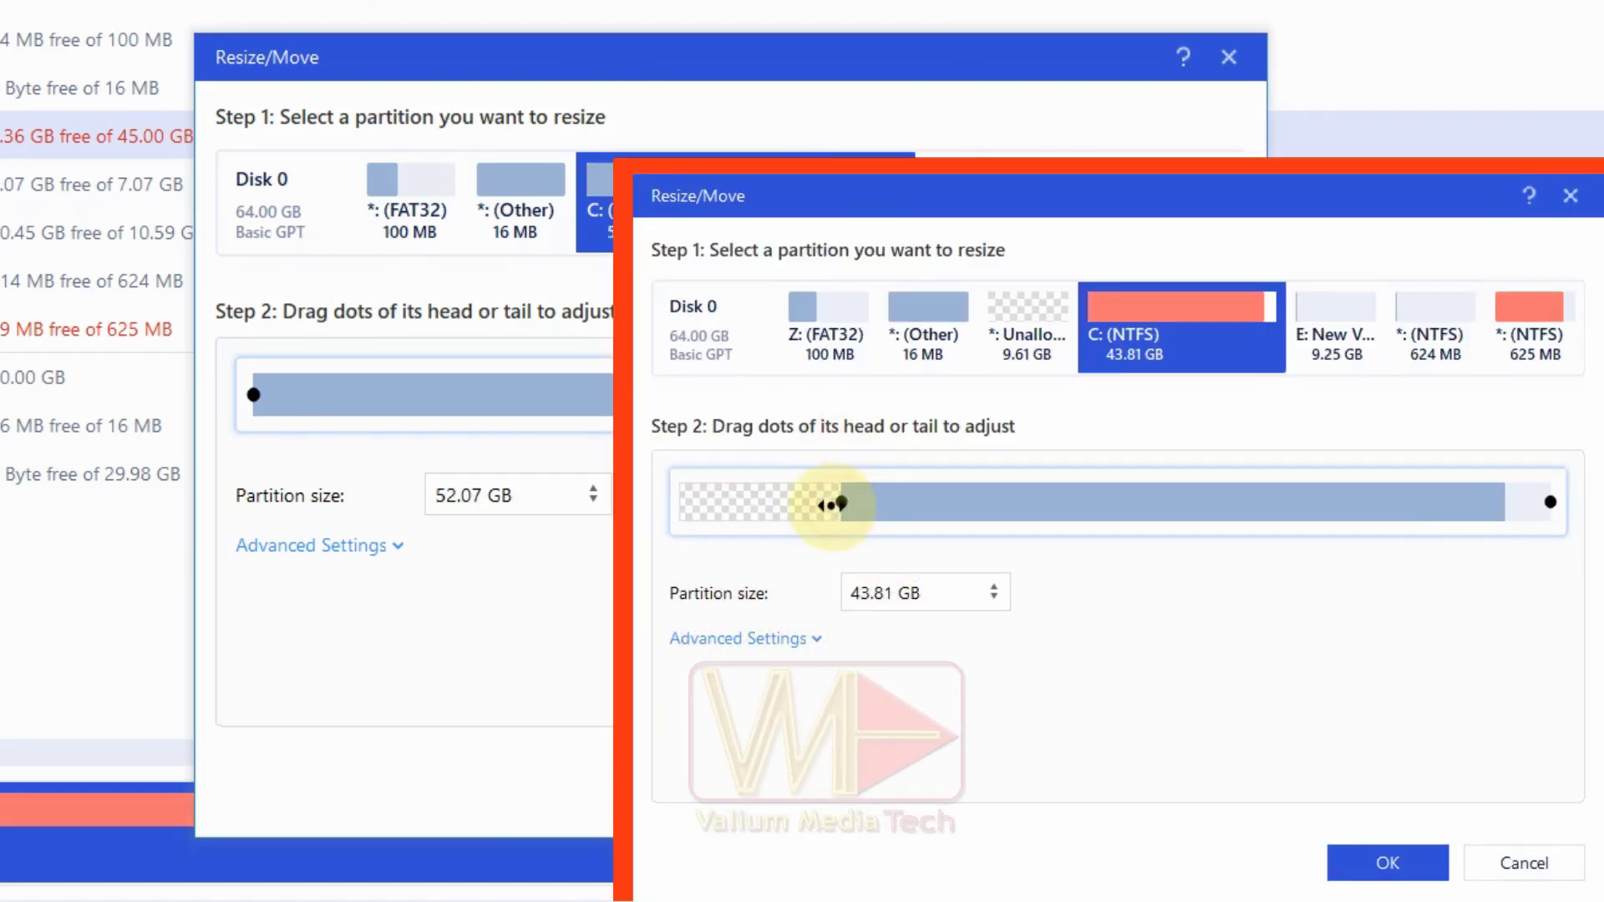
{"action": "left_click_drag", "start_coordinate": [838, 503], "coordinate": [648, 537]}
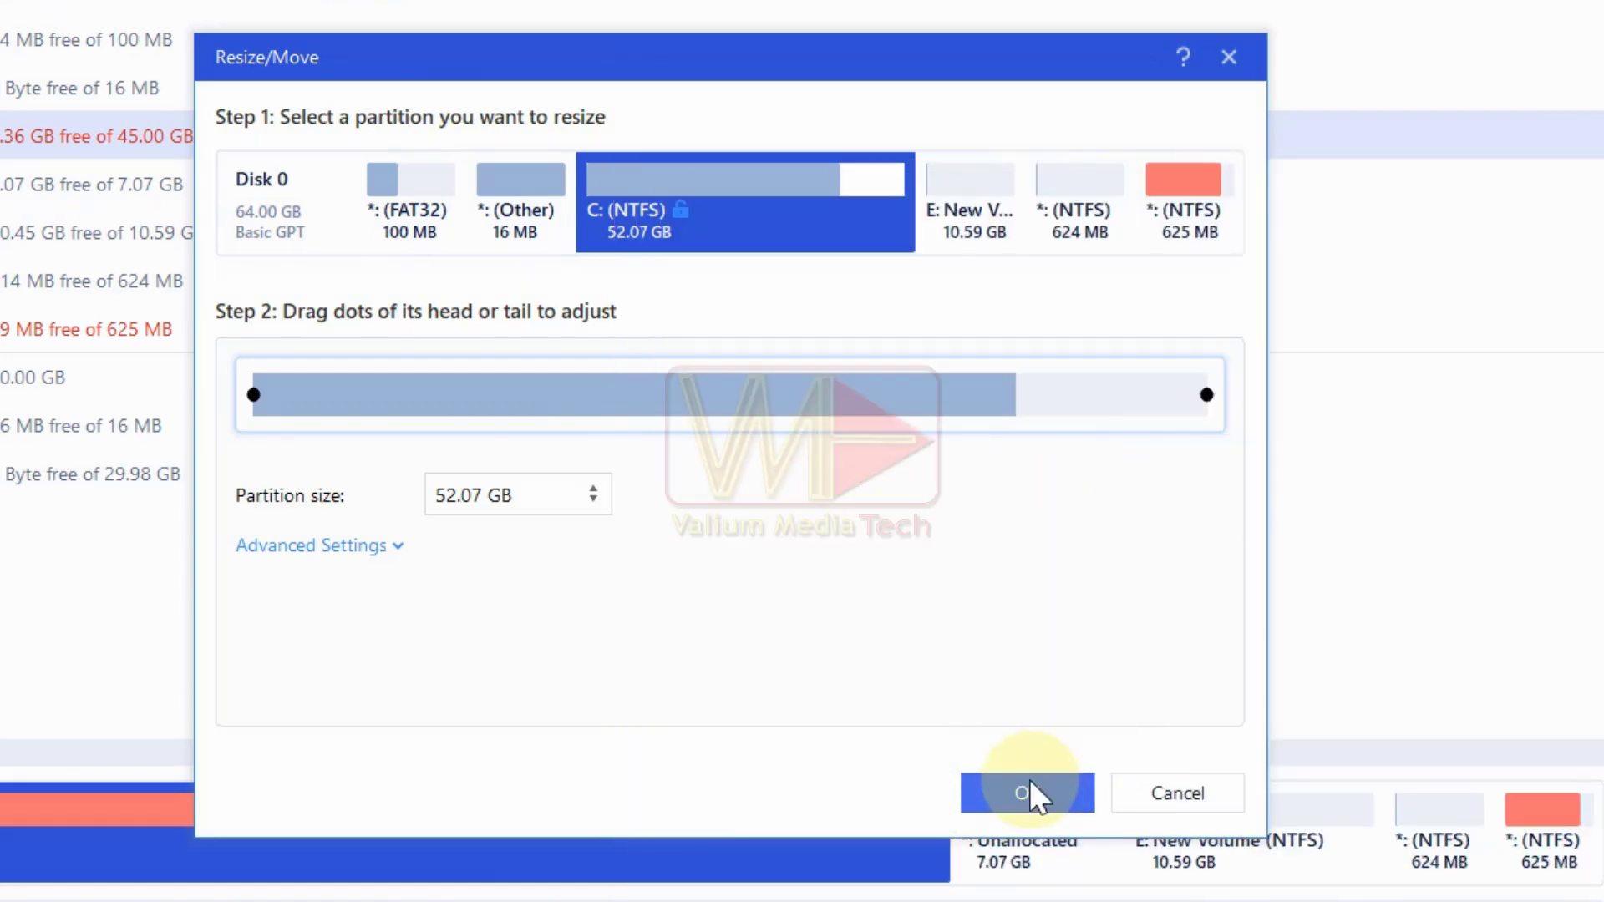
{"action": "left_click", "coordinate": [1031, 785]}
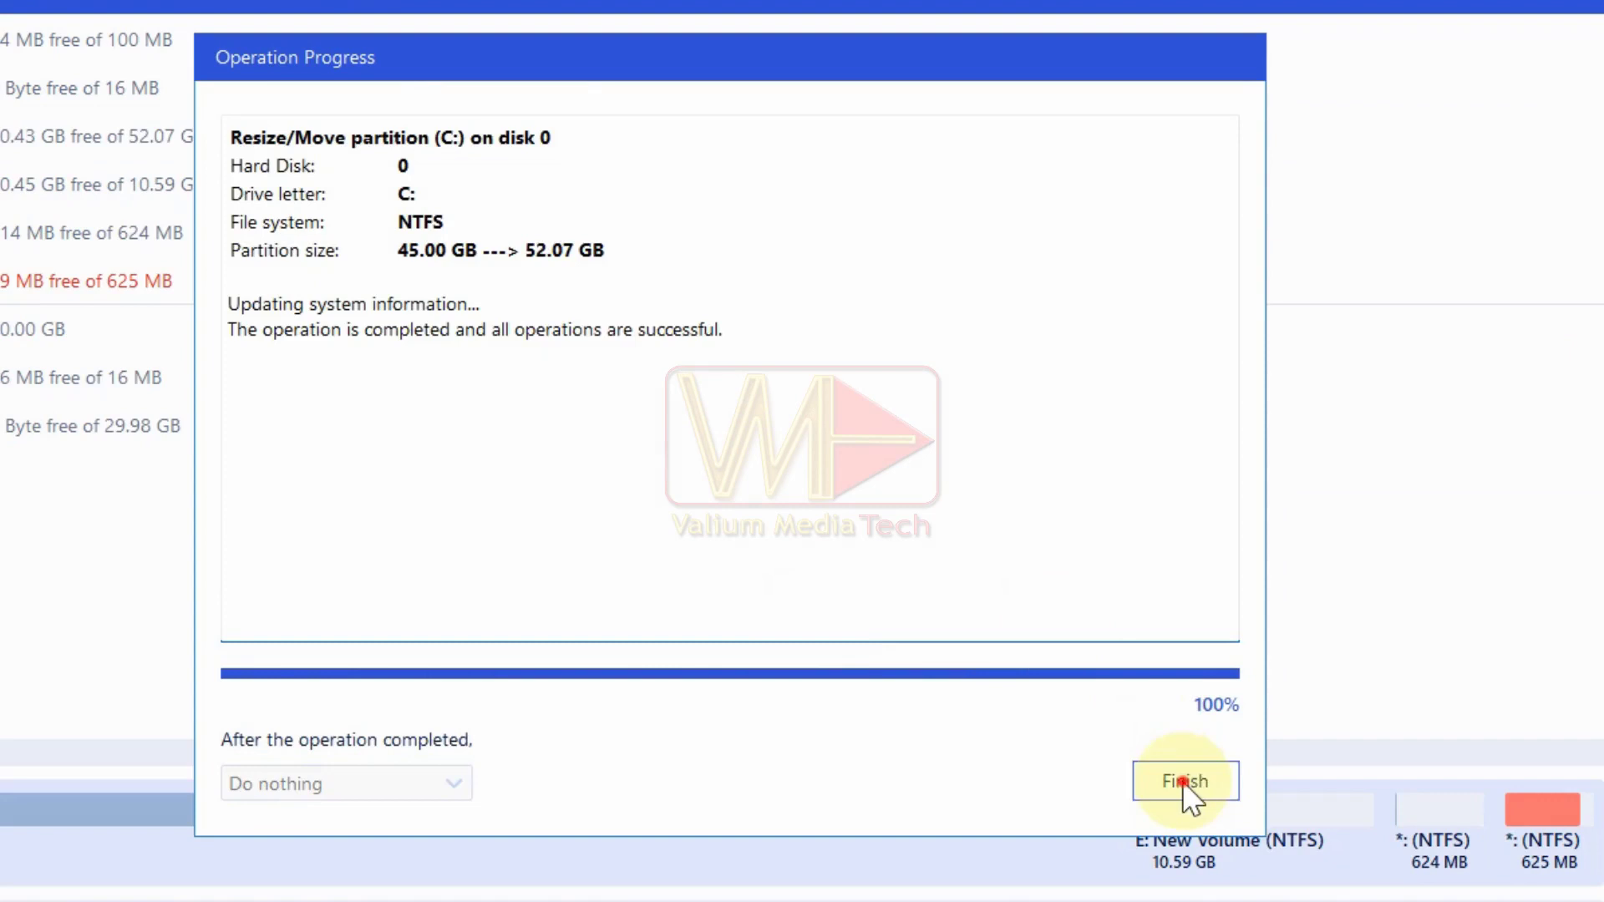
Close the finished operation report, select C:, and view it in This PC
{"action": "left_click", "coordinate": [1181, 780]}
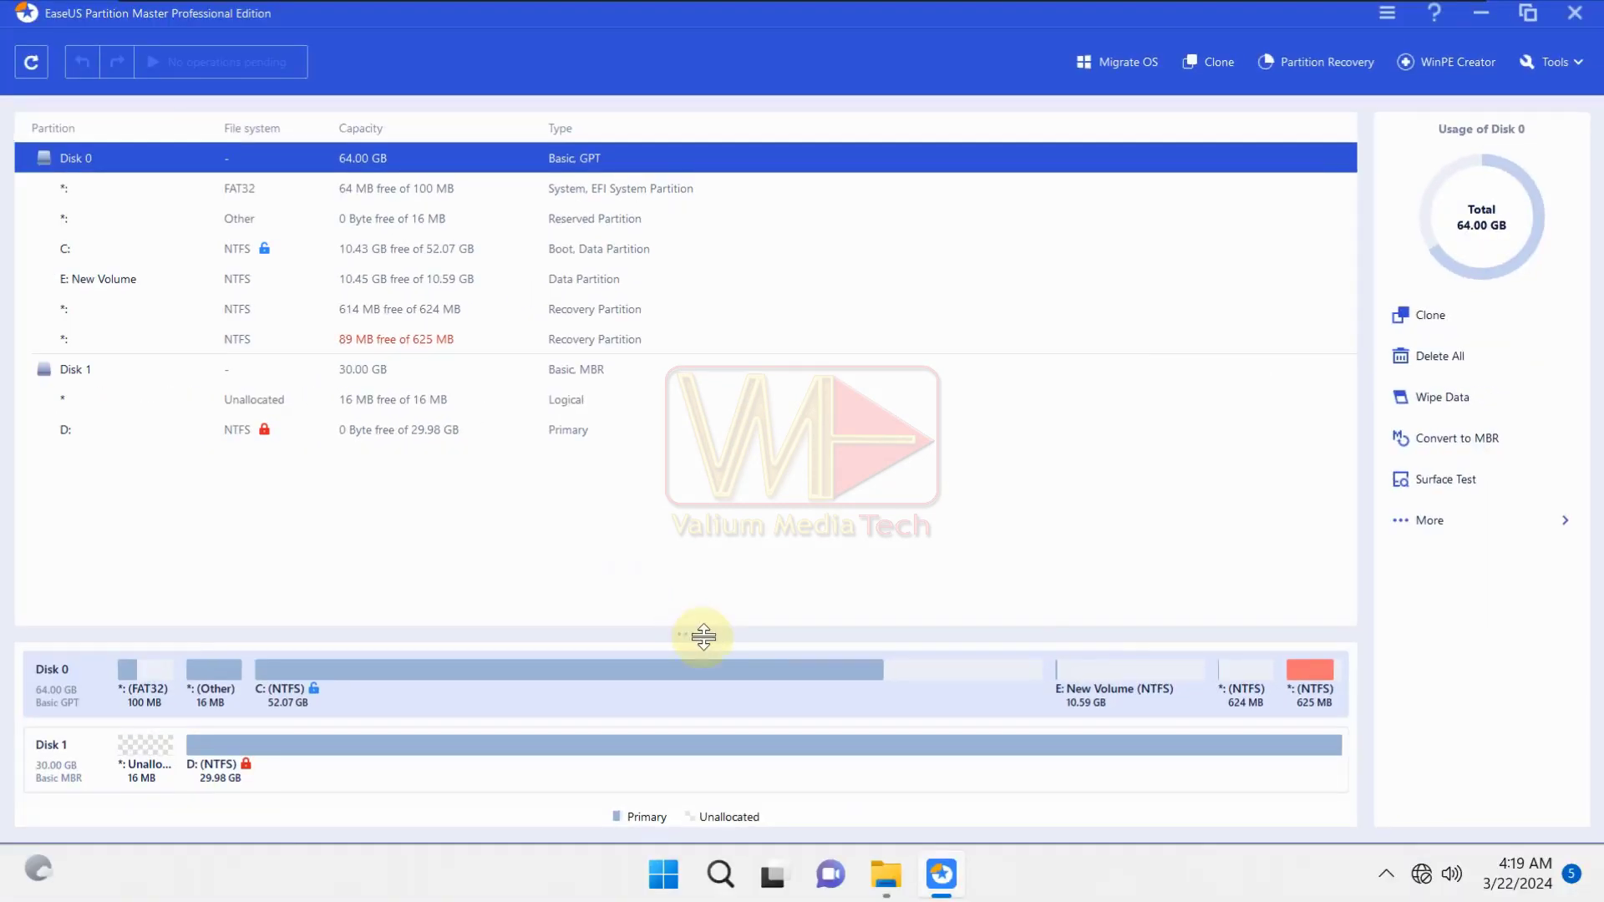
{"action": "left_click", "coordinate": [712, 692]}
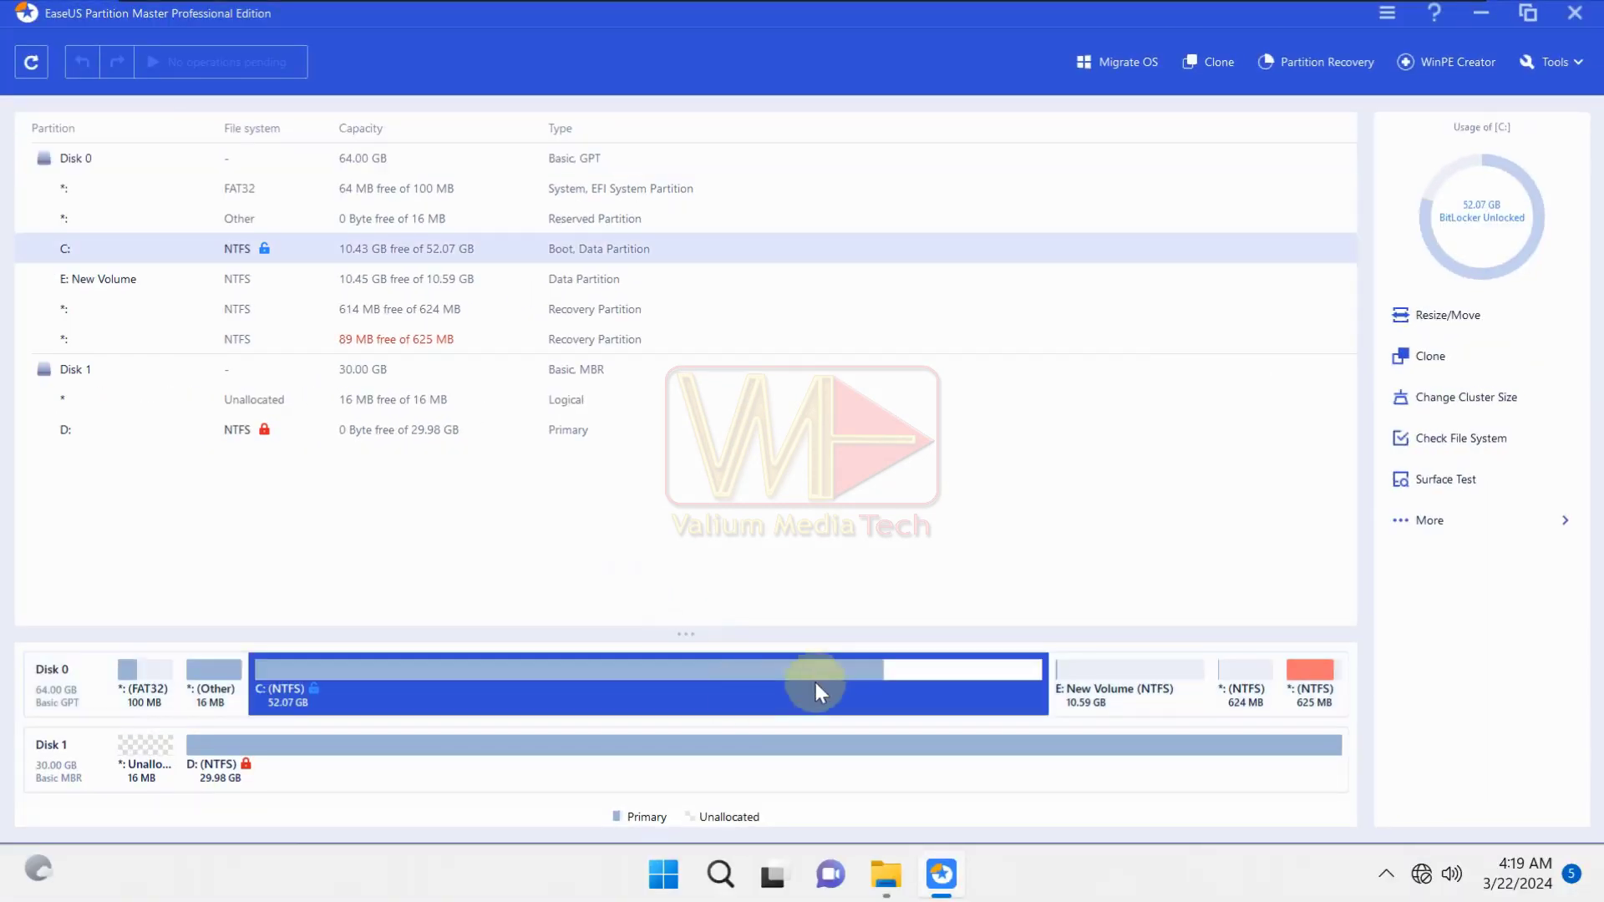
{"action": "left_click", "coordinate": [888, 877]}
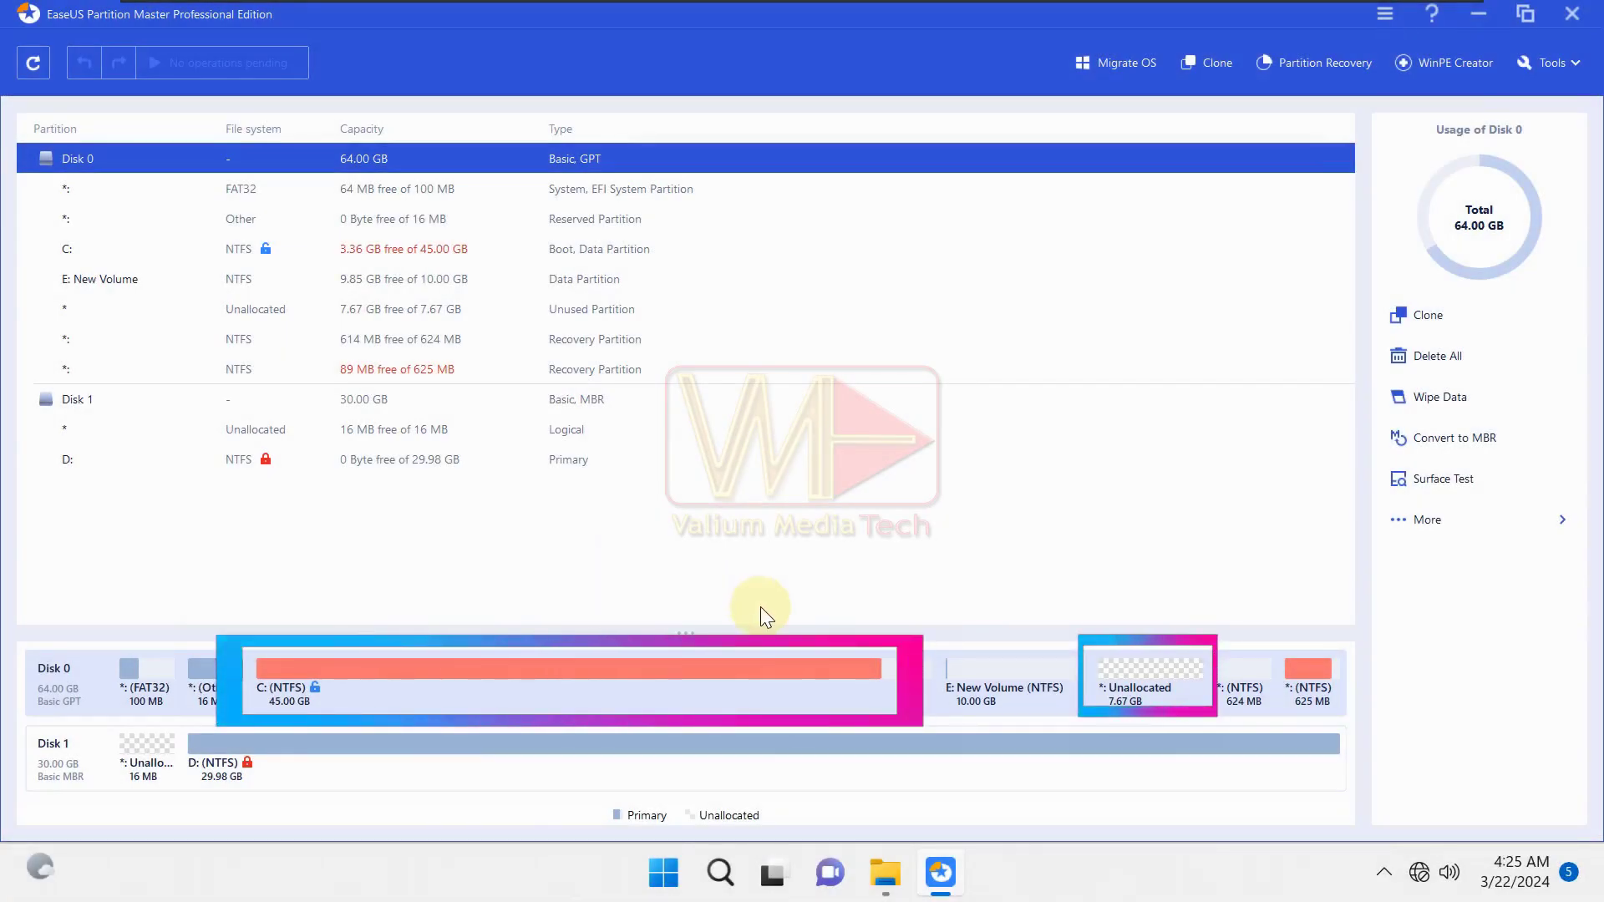
{"action": "right_click", "coordinate": [702, 692]}
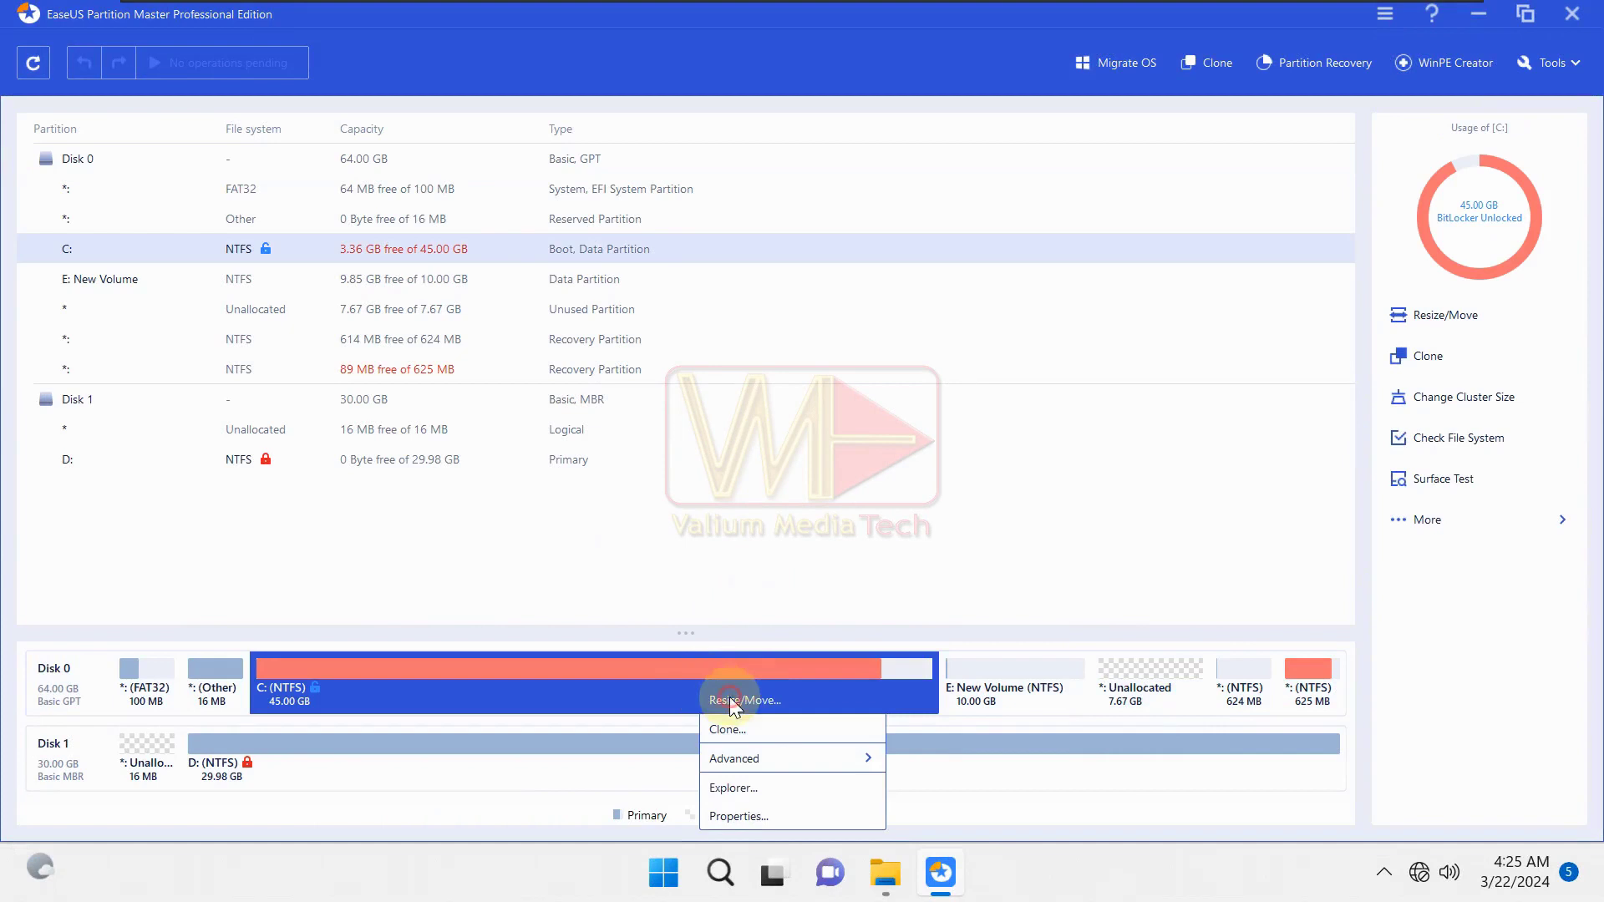
{"action": "left_click", "coordinate": [736, 700]}
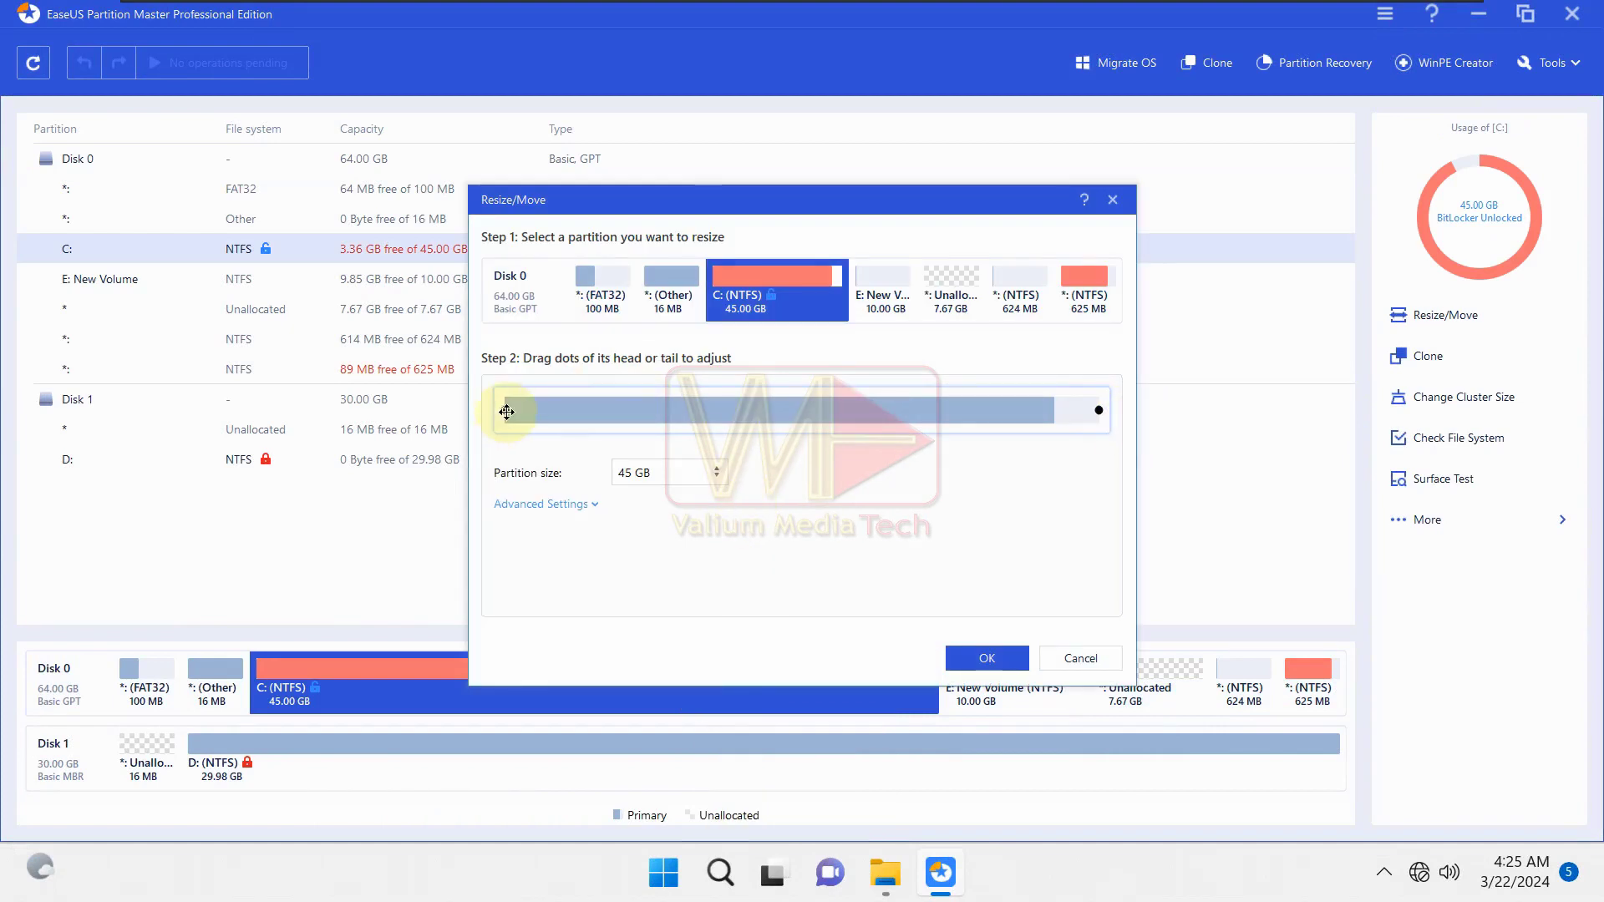
{"action": "left_click", "coordinate": [715, 468]}
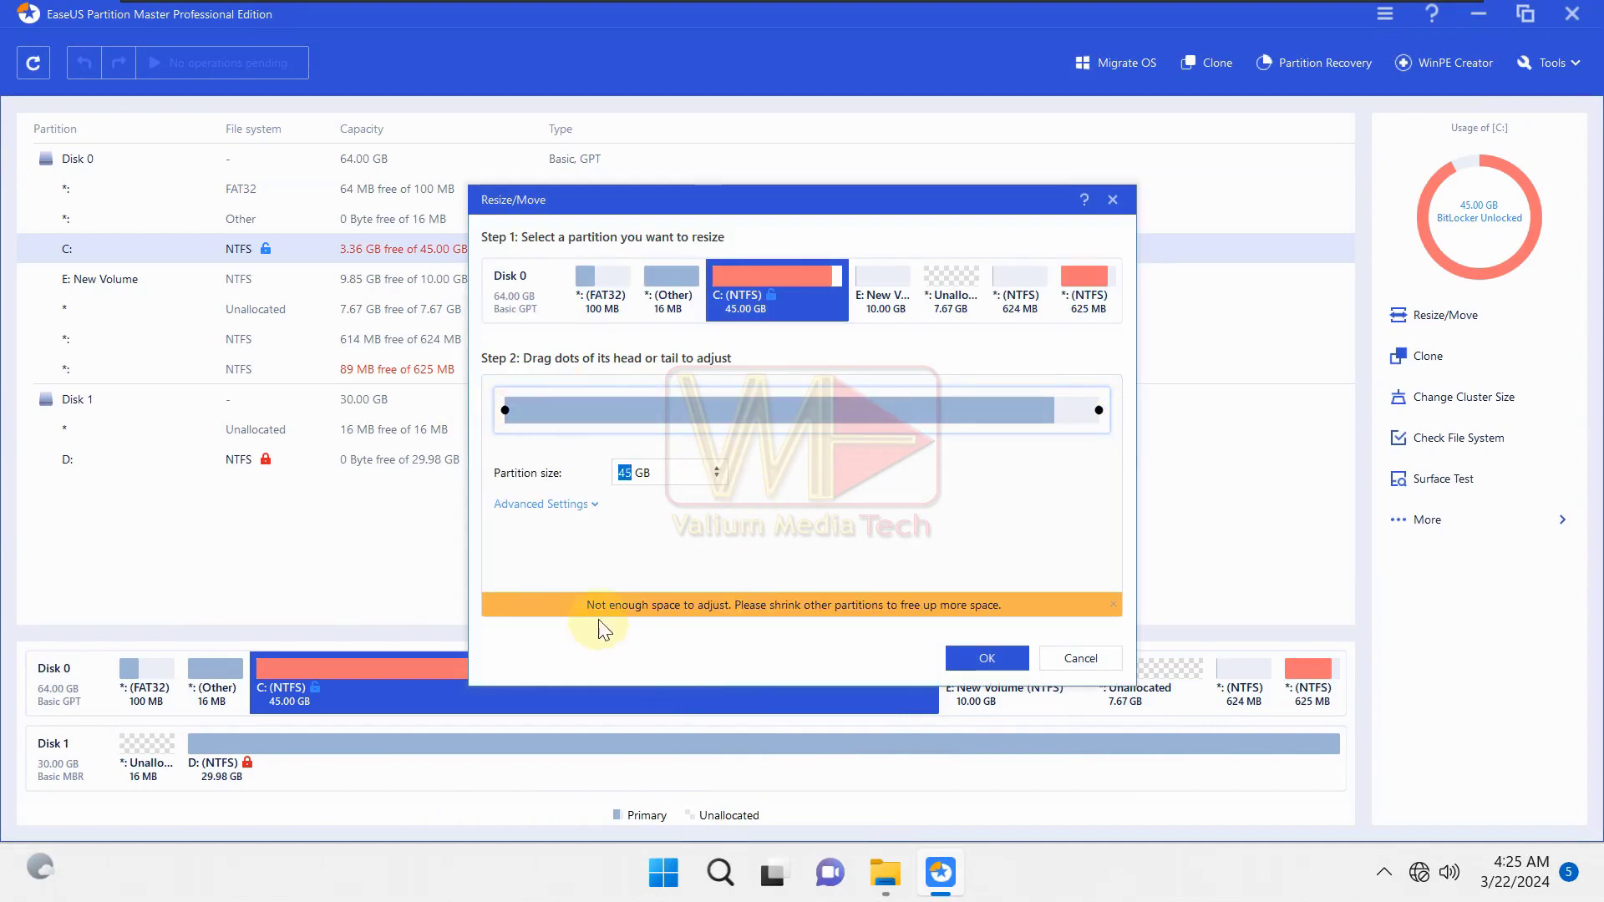
{"action": "key", "text": "Escape"}
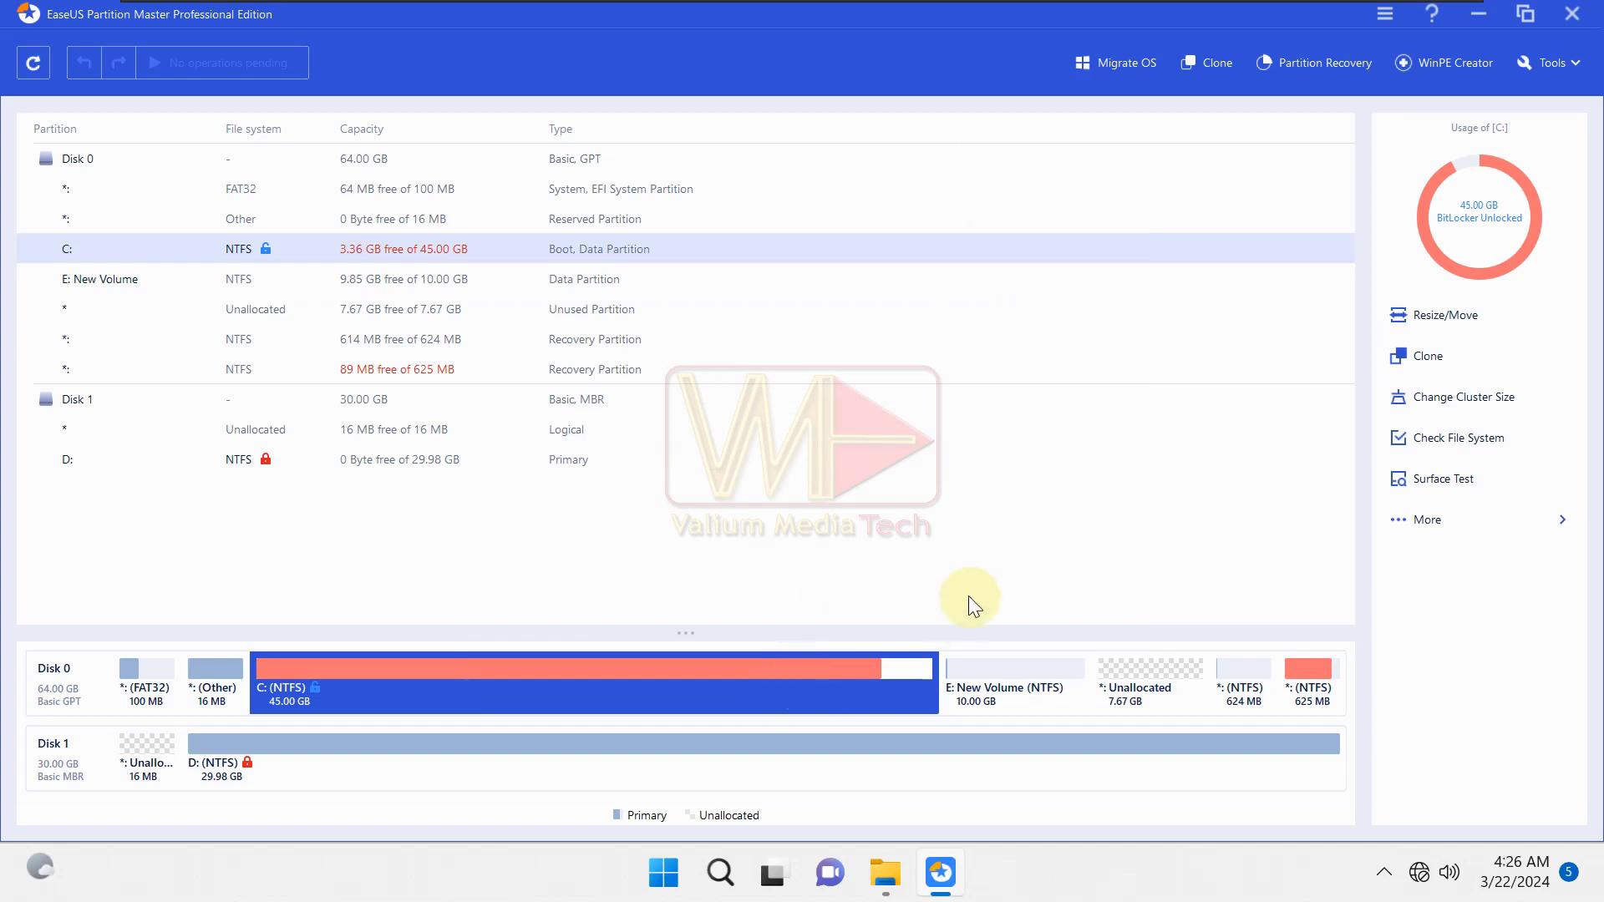
Resize E: to 10 GB, leaving 7.67 GB unallocated before it, and queue the change
{"action": "right_click", "coordinate": [992, 689]}
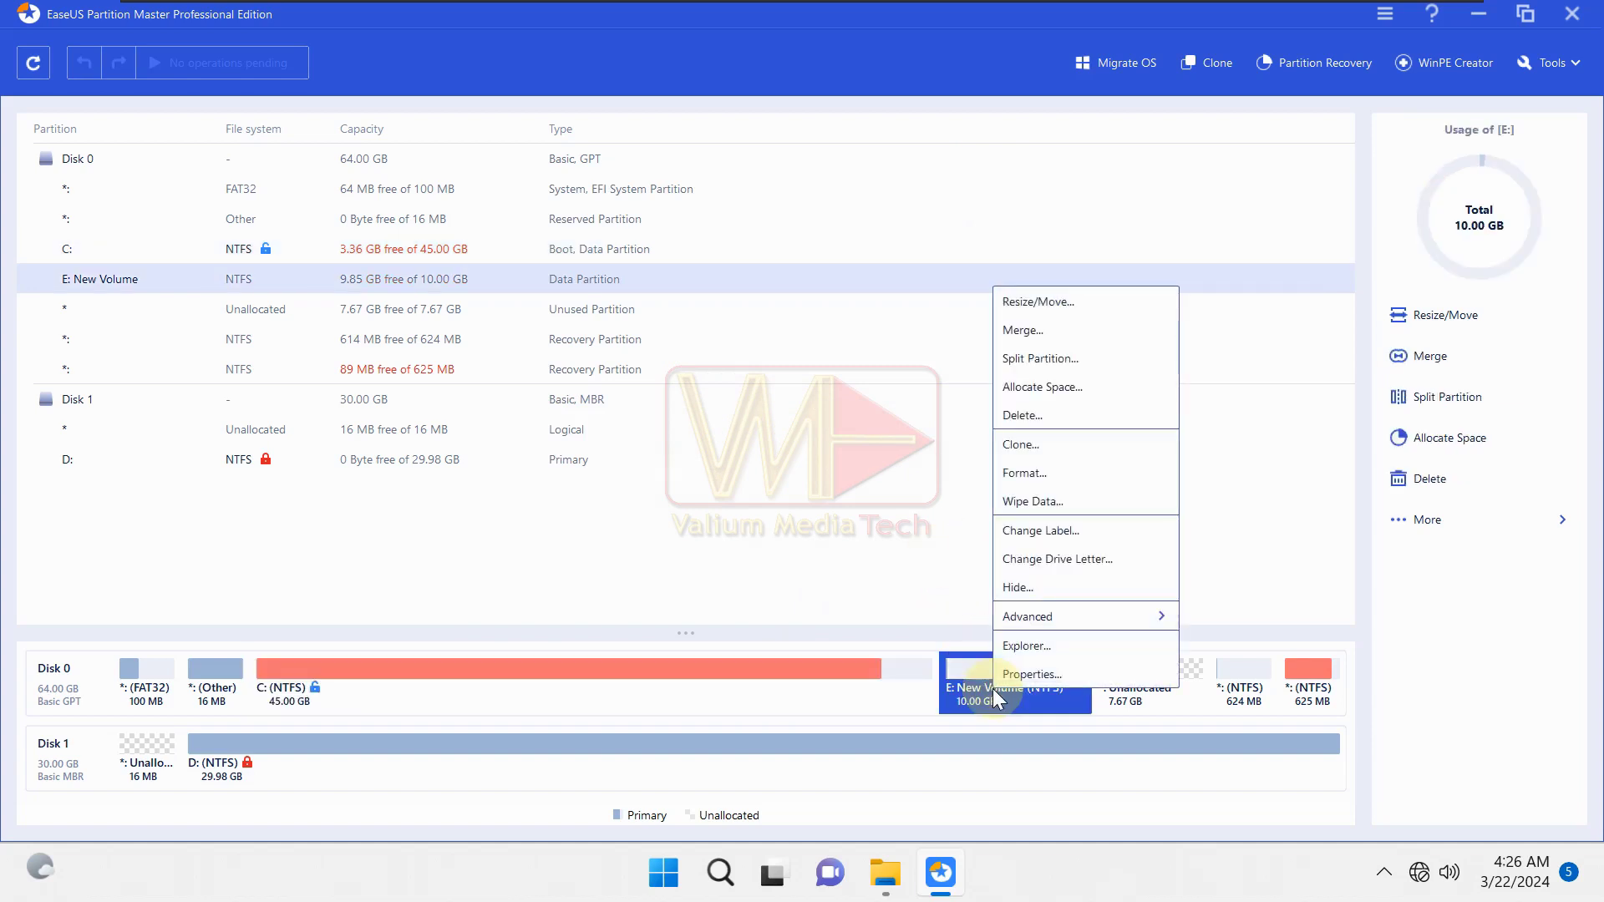
{"action": "left_click", "coordinate": [1020, 307]}
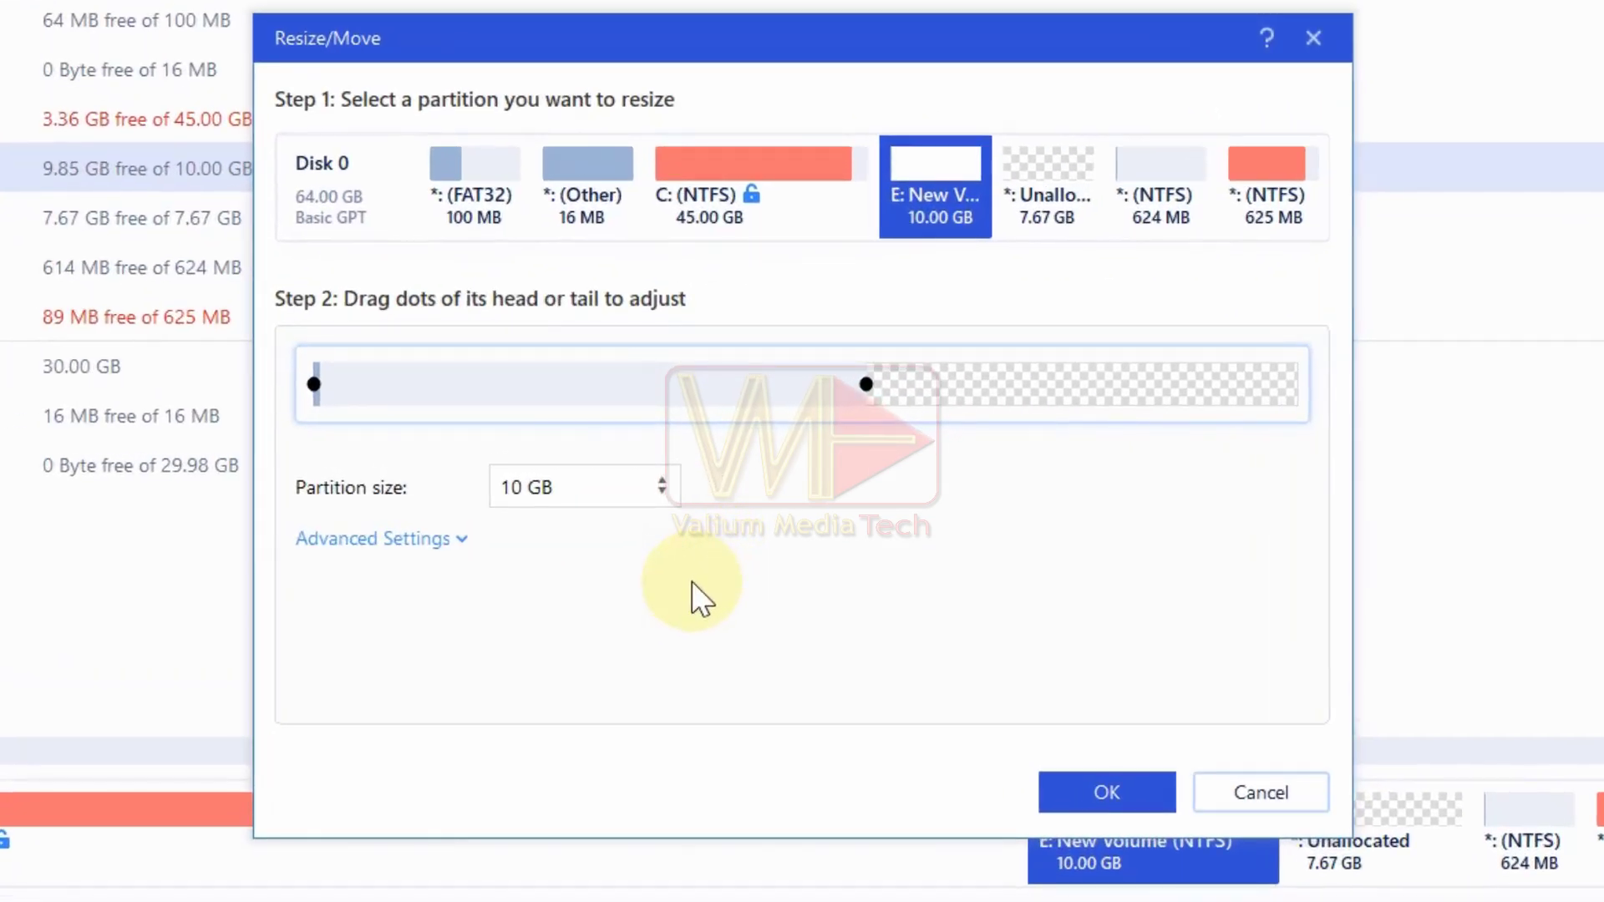
{"action": "left_click_drag", "start_coordinate": [868, 384], "coordinate": [1361, 407]}
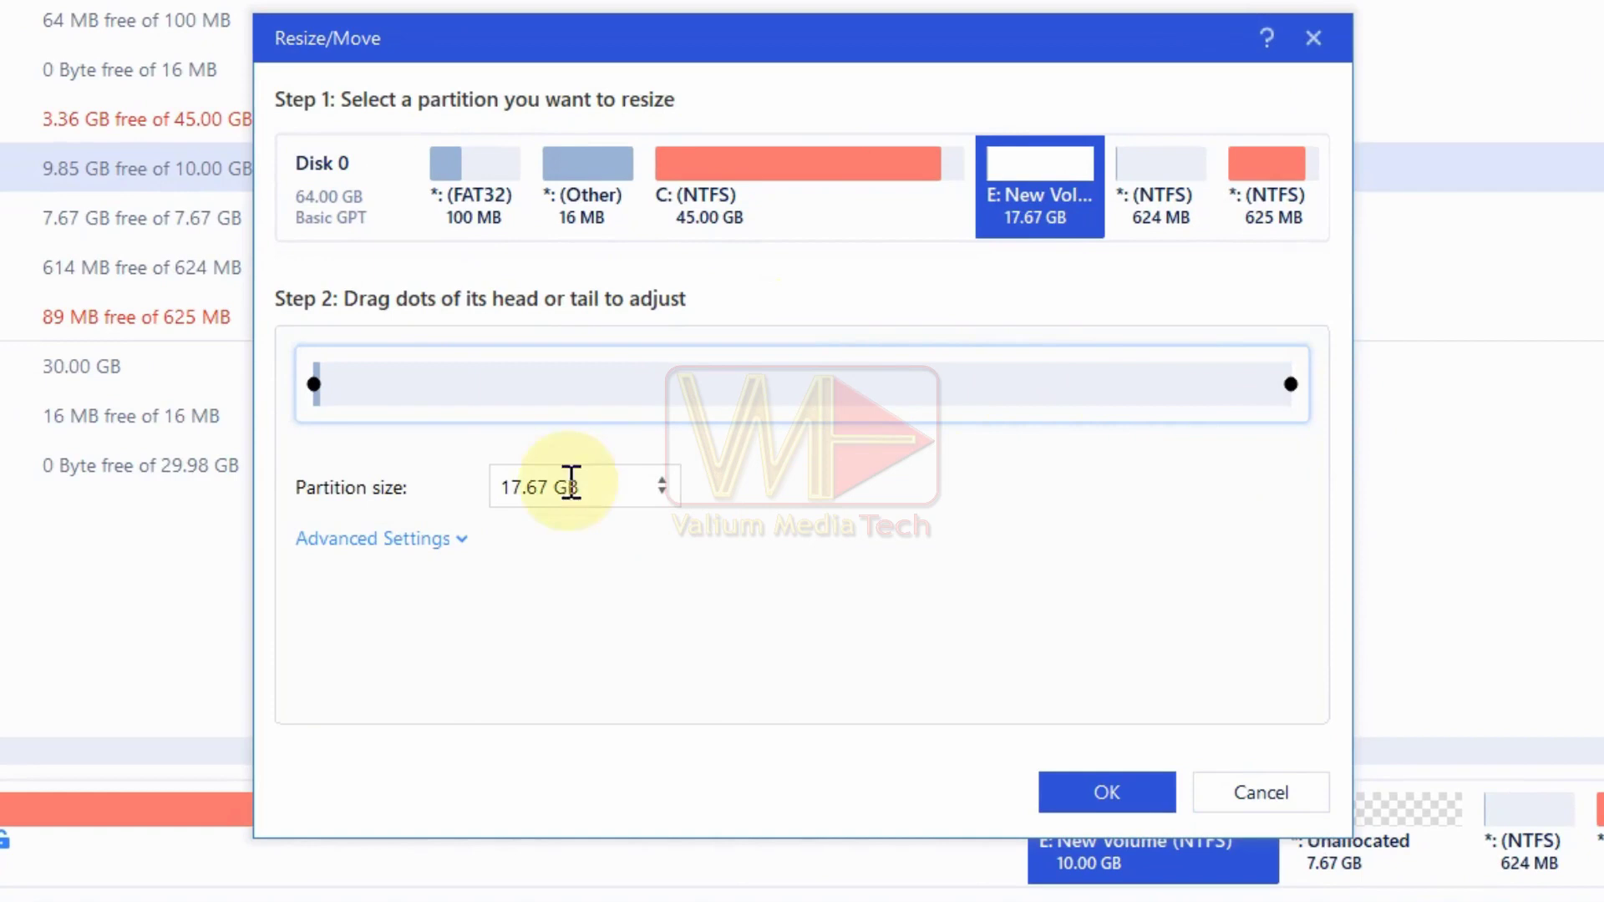
{"action": "left_click_drag", "start_coordinate": [322, 386], "coordinate": [739, 386]}
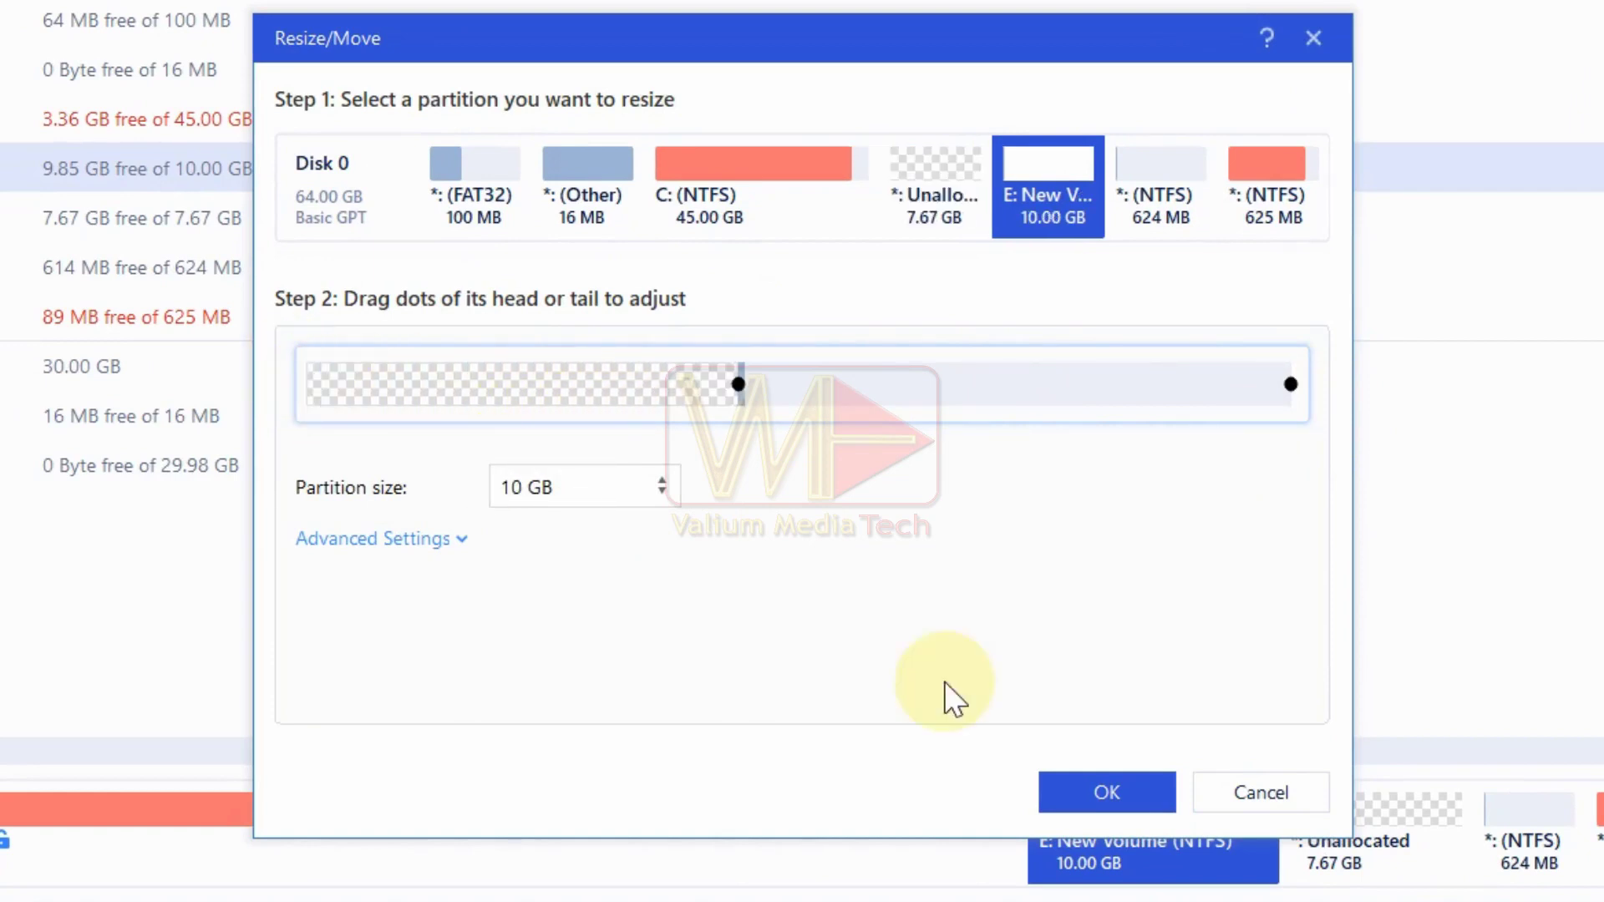
{"action": "left_click", "coordinate": [1096, 795]}
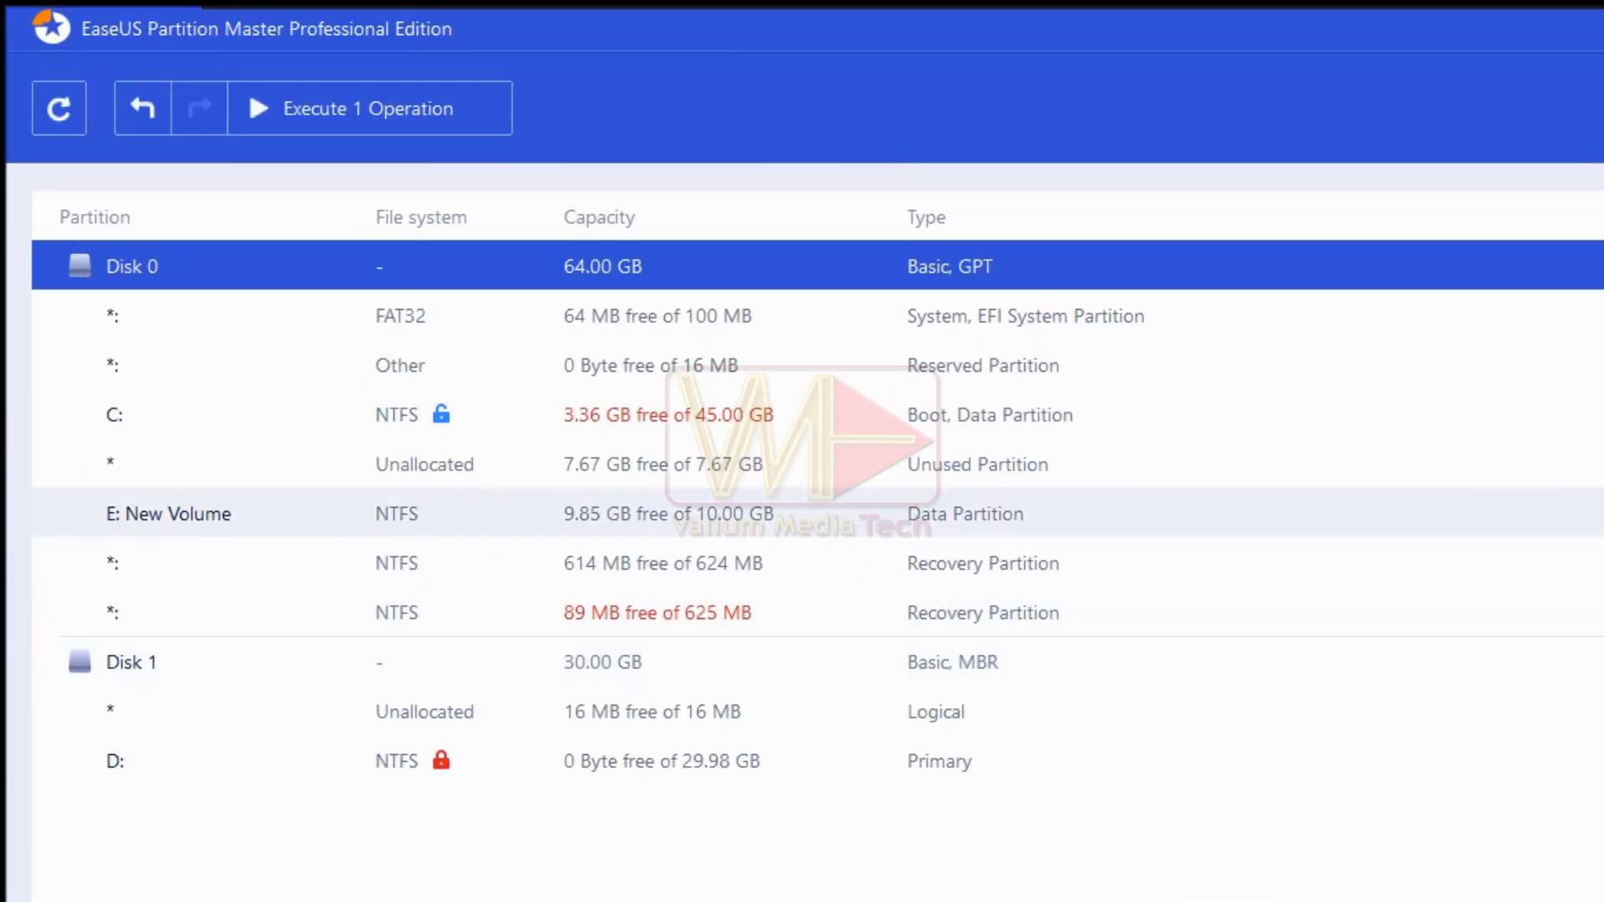
Execute the pending E: operation and close the successful progress report
{"action": "left_click", "coordinate": [386, 110]}
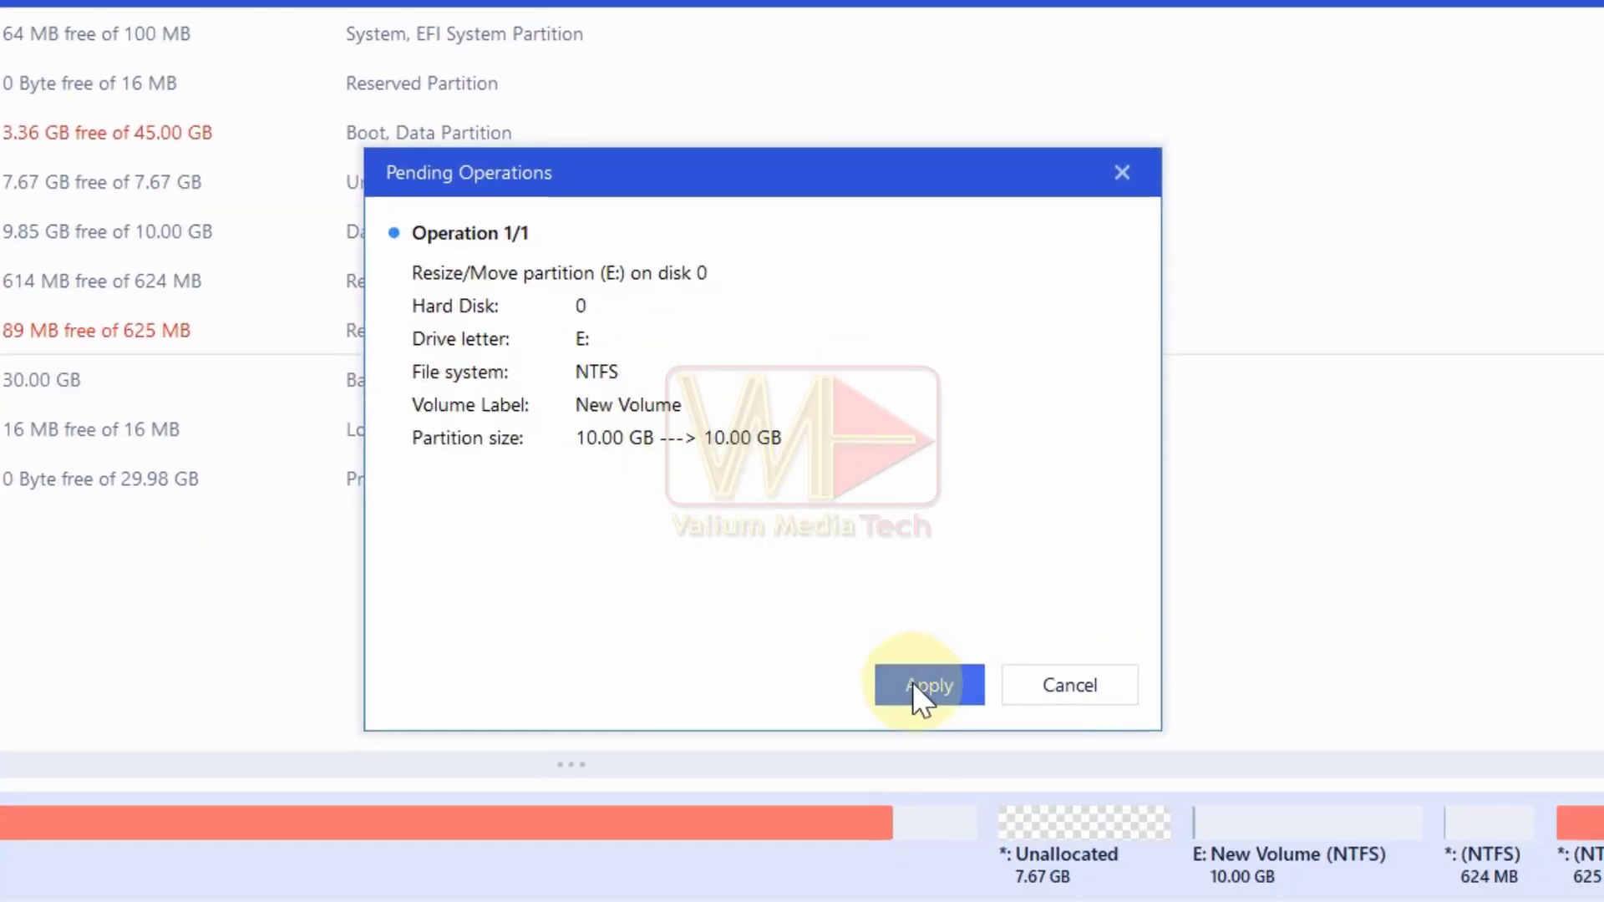
{"action": "left_click", "coordinate": [911, 683]}
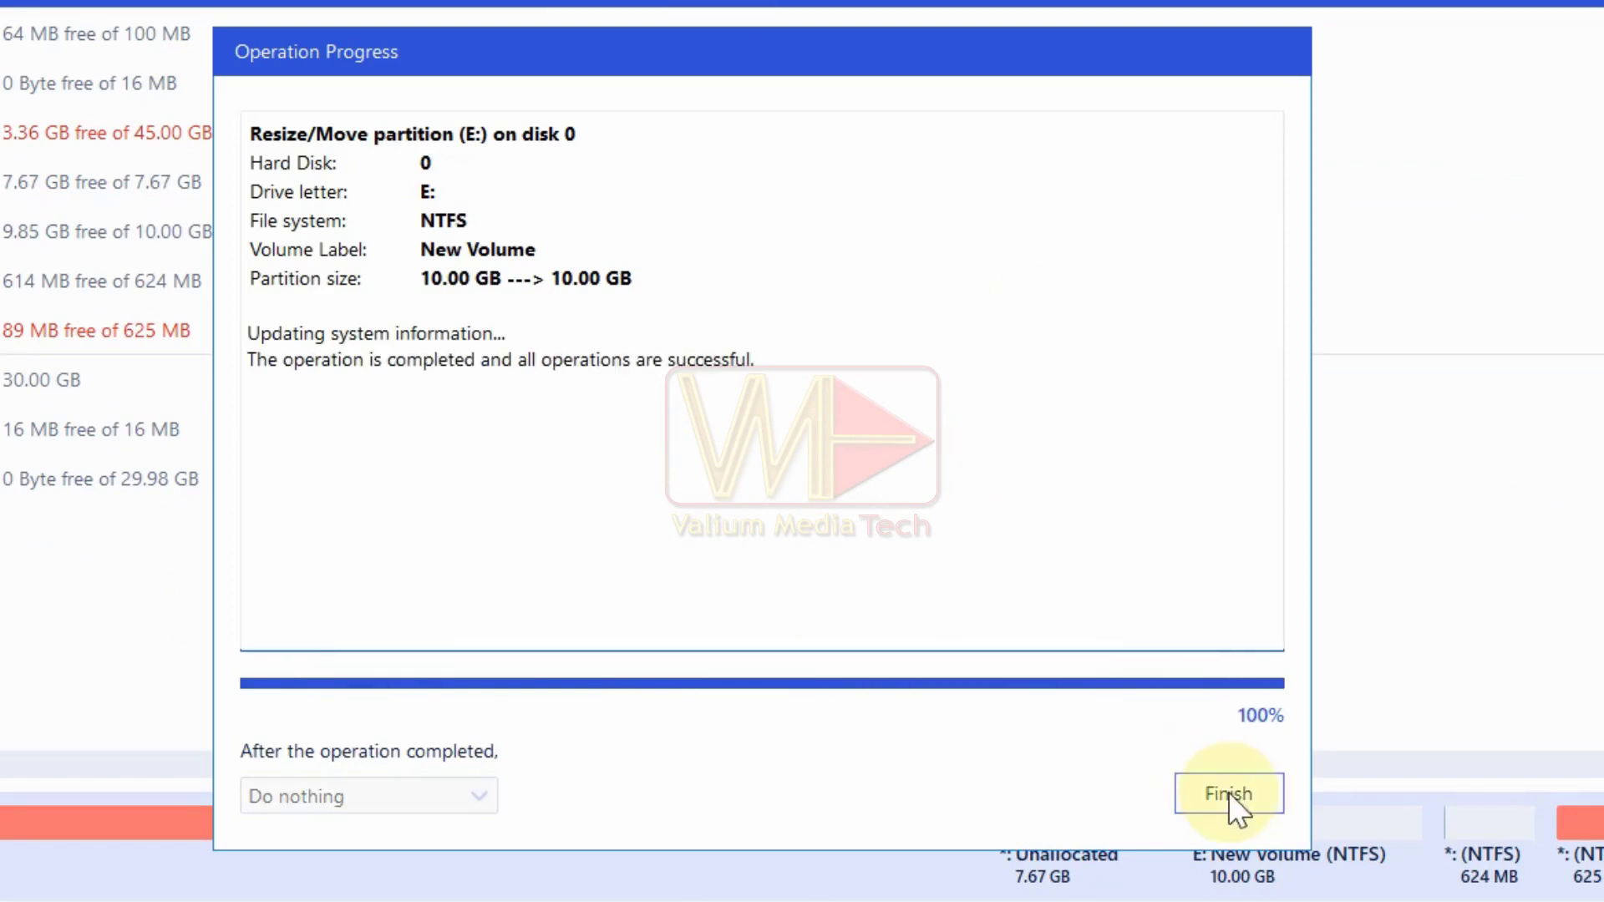
{"action": "left_click", "coordinate": [1228, 792]}
Drag C: out to 52.67 GB over the adjacent free space, run it, and finish
{"action": "left_click", "coordinate": [394, 709]}
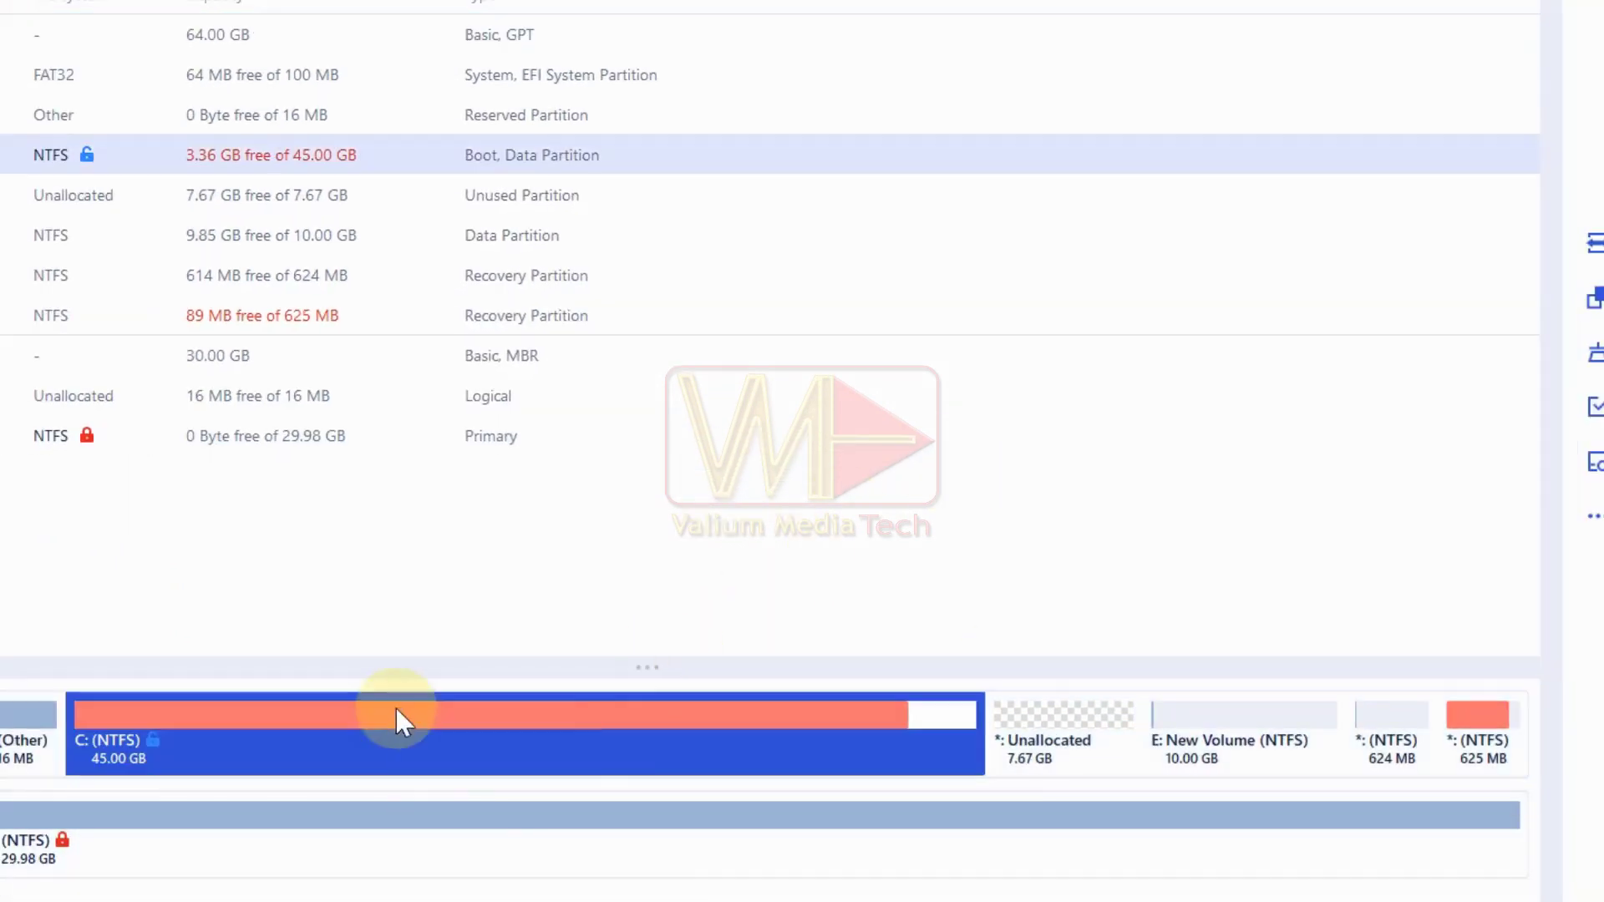
{"action": "double_click", "coordinate": [394, 709]}
{"action": "left_click_drag", "start_coordinate": [1082, 369], "coordinate": [1245, 394]}
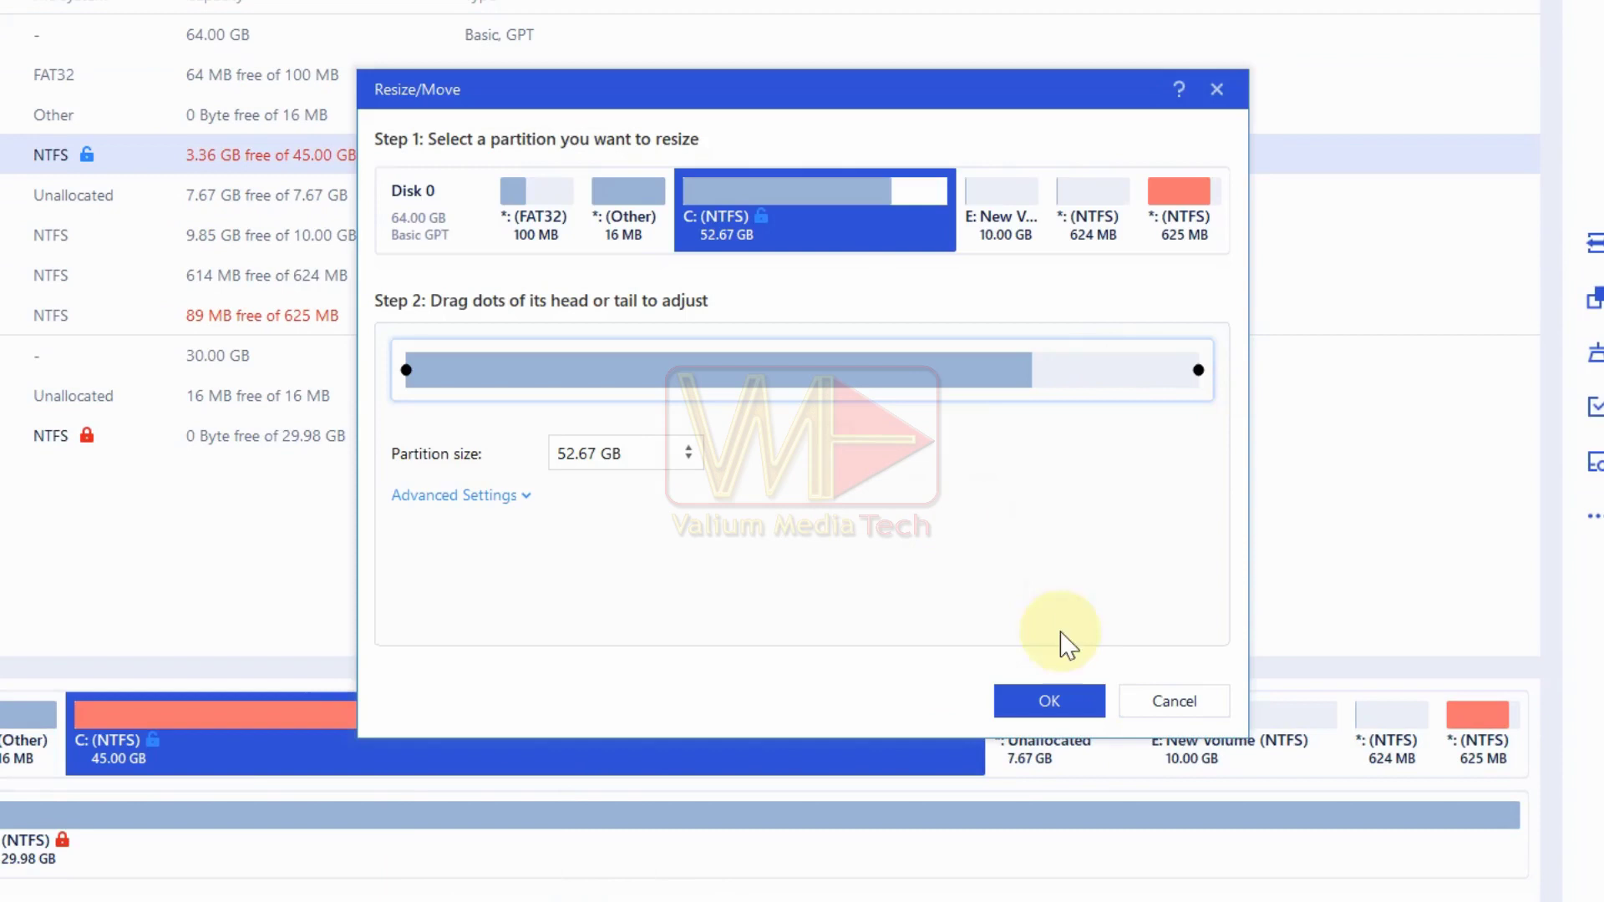
{"action": "left_click", "coordinate": [1063, 700]}
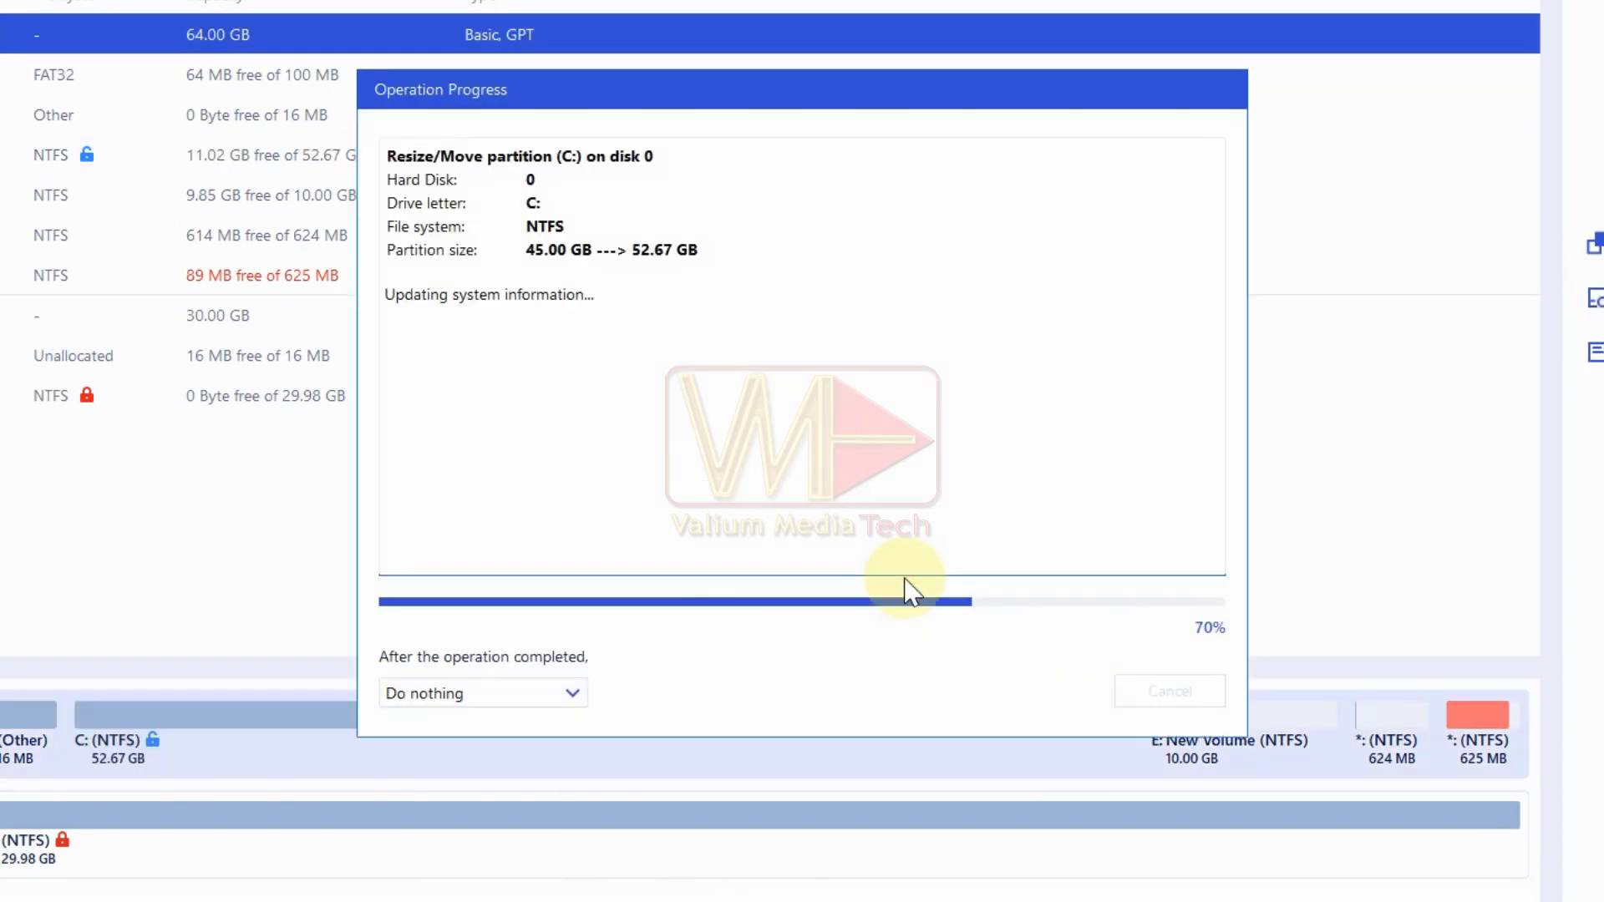
{"action": "left_click", "coordinate": [1174, 693]}
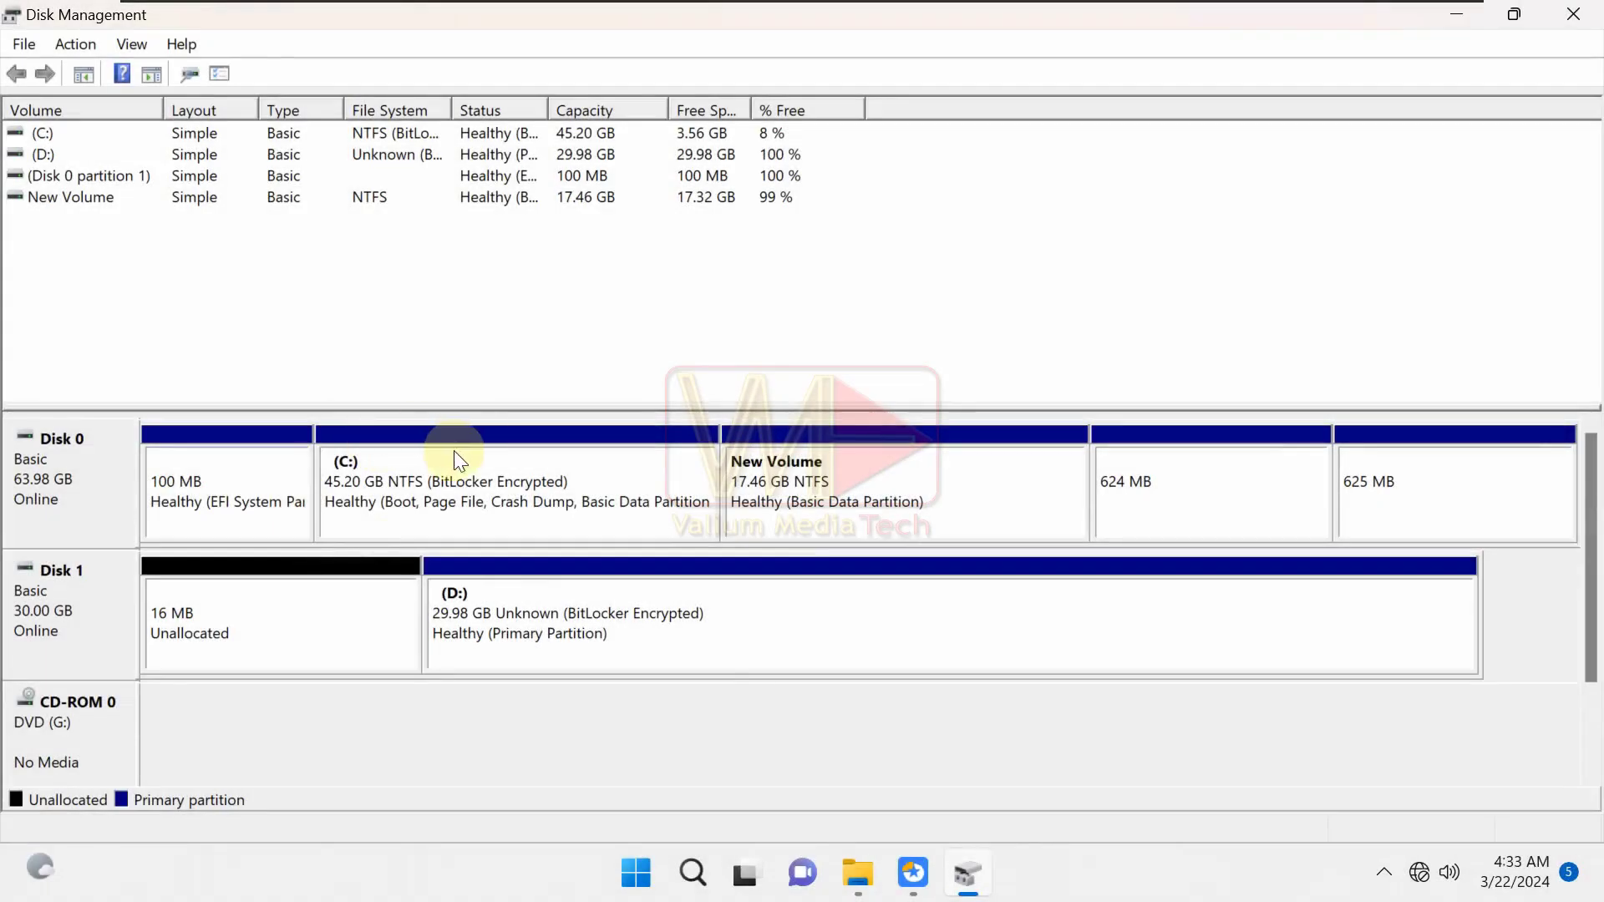
Verify Extend Volume is greyed out for C: in Disk Management, then switch back to EaseUS
{"action": "left_click", "coordinate": [474, 482]}
{"action": "right_click", "coordinate": [476, 489]}
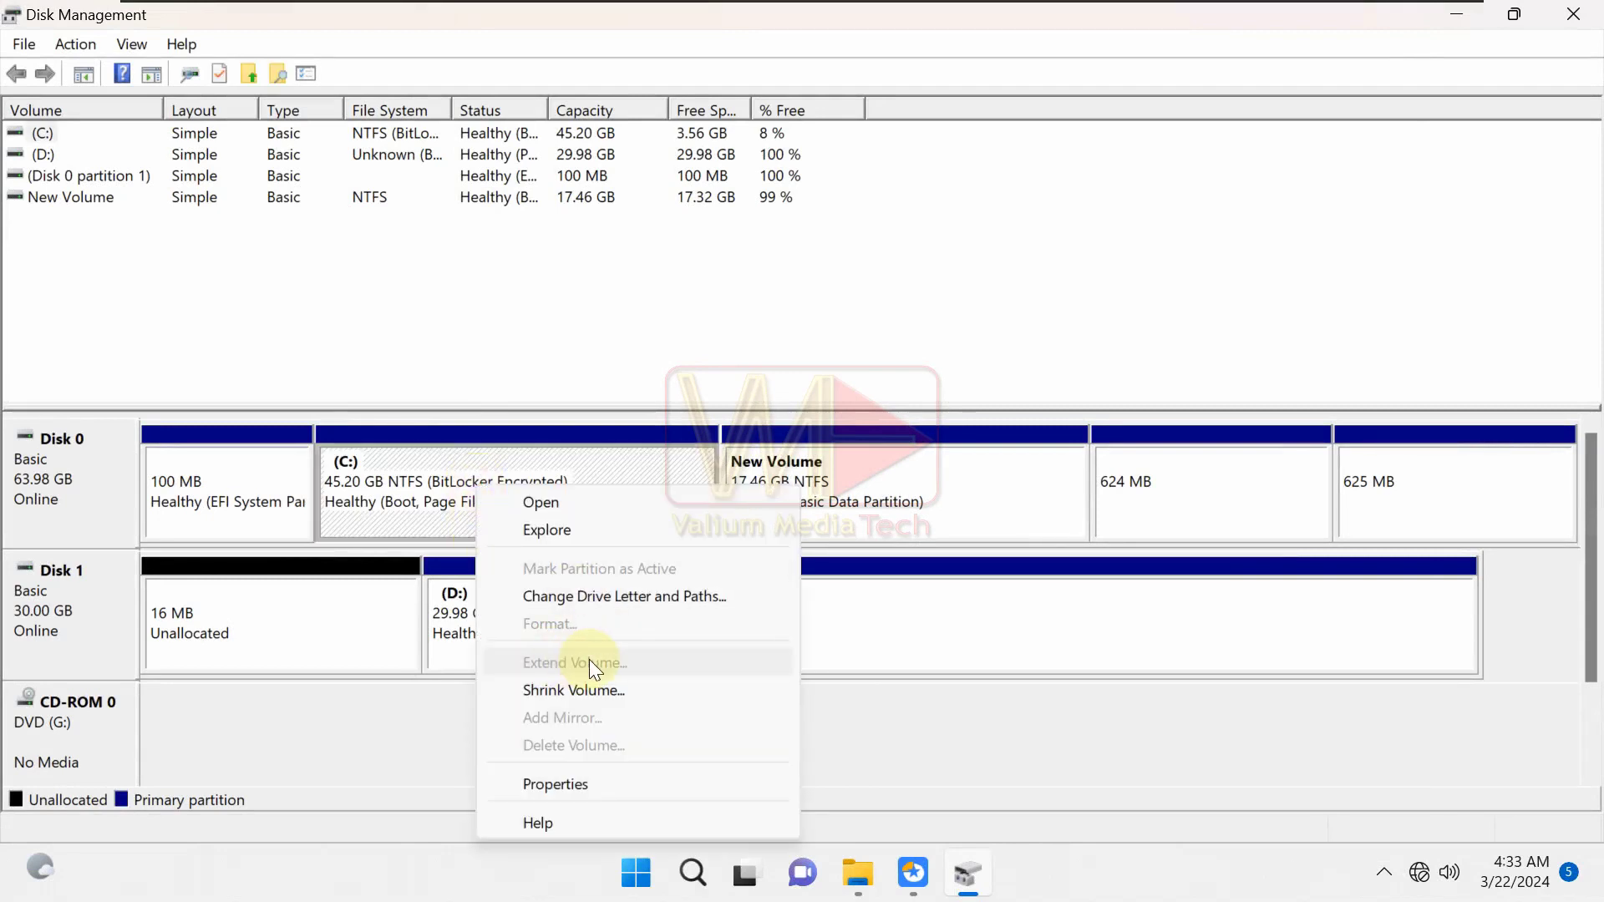
{"action": "left_click", "coordinate": [714, 658]}
{"action": "left_click", "coordinate": [878, 736]}
{"action": "left_click", "coordinate": [901, 887]}
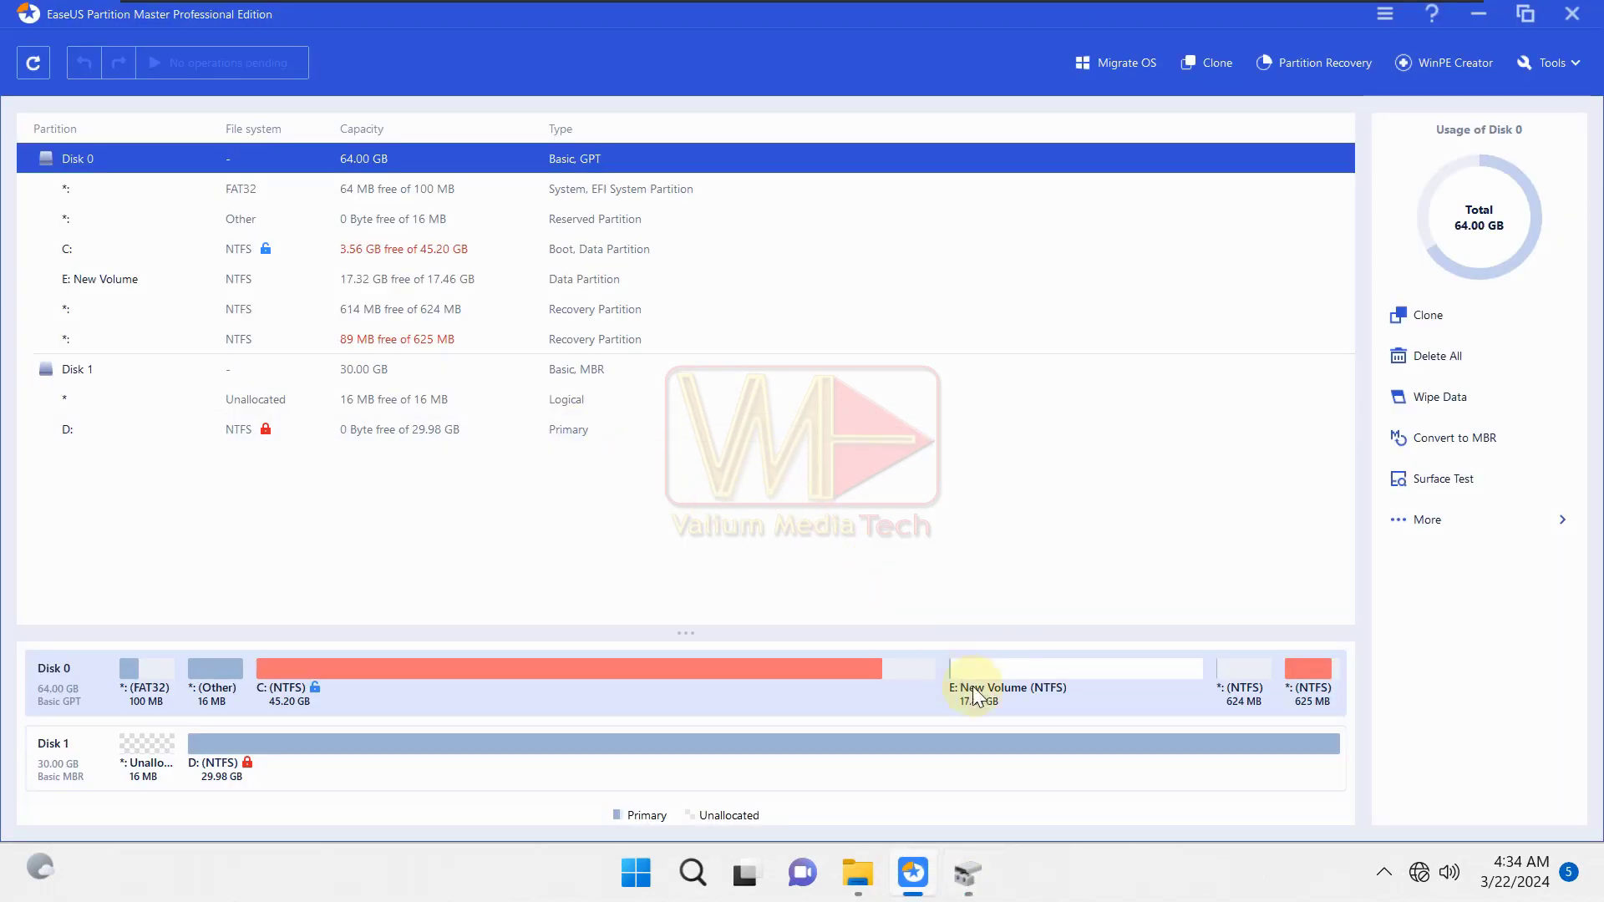
Resize the E: New Volume partition down to 9.25 GB, freeing space before it
{"action": "left_click", "coordinate": [996, 675]}
{"action": "right_click", "coordinate": [996, 675]}
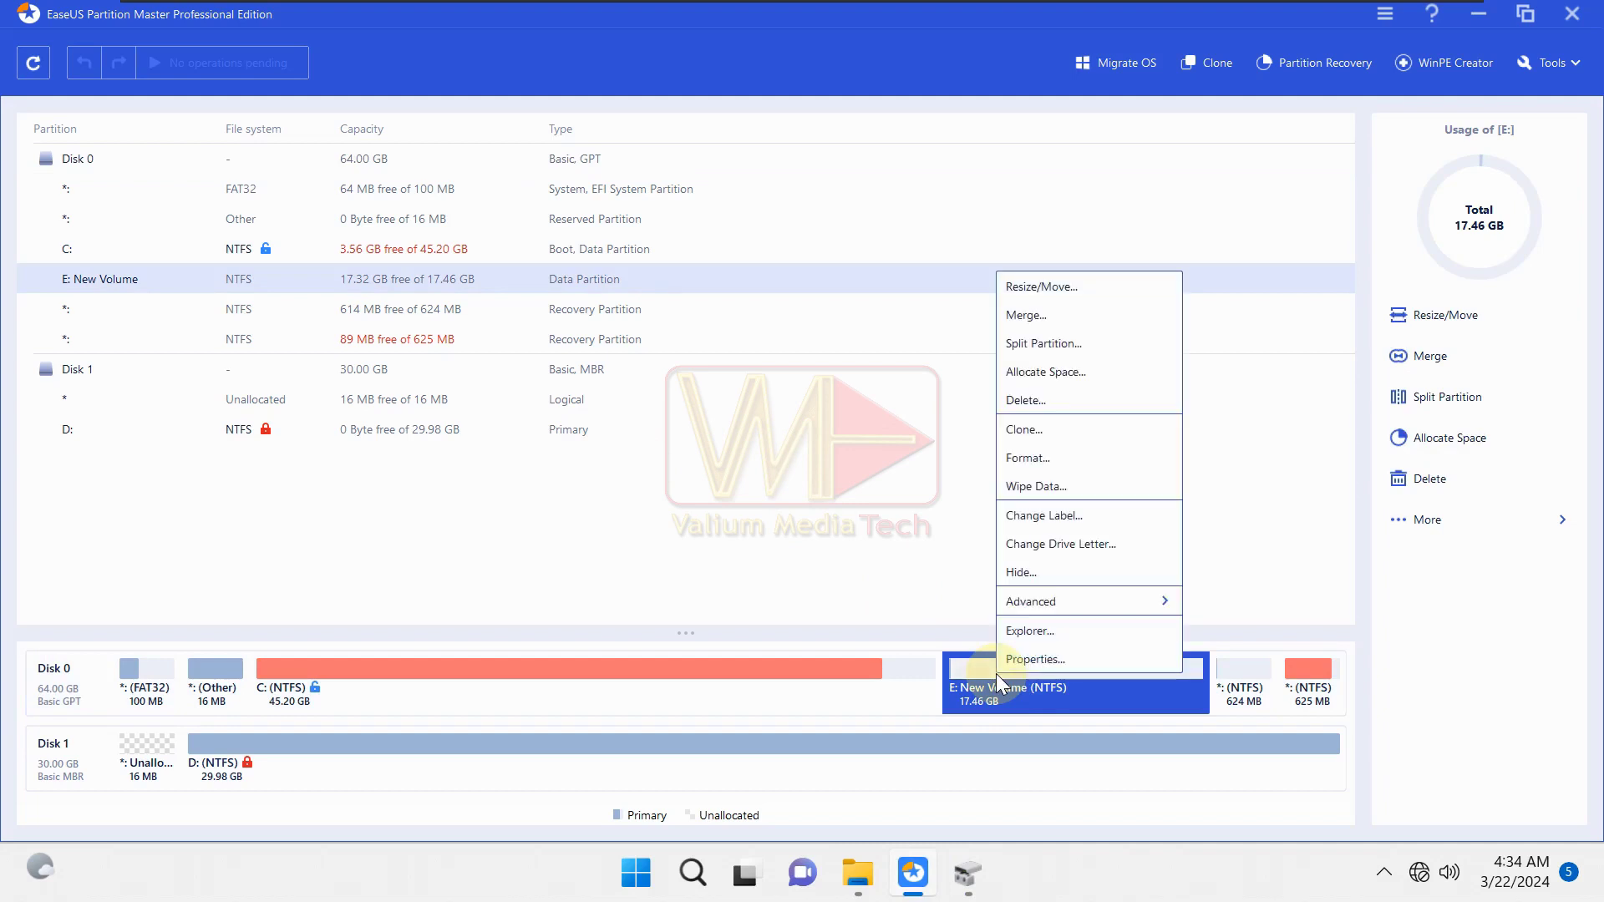
{"action": "left_click", "coordinate": [1041, 285]}
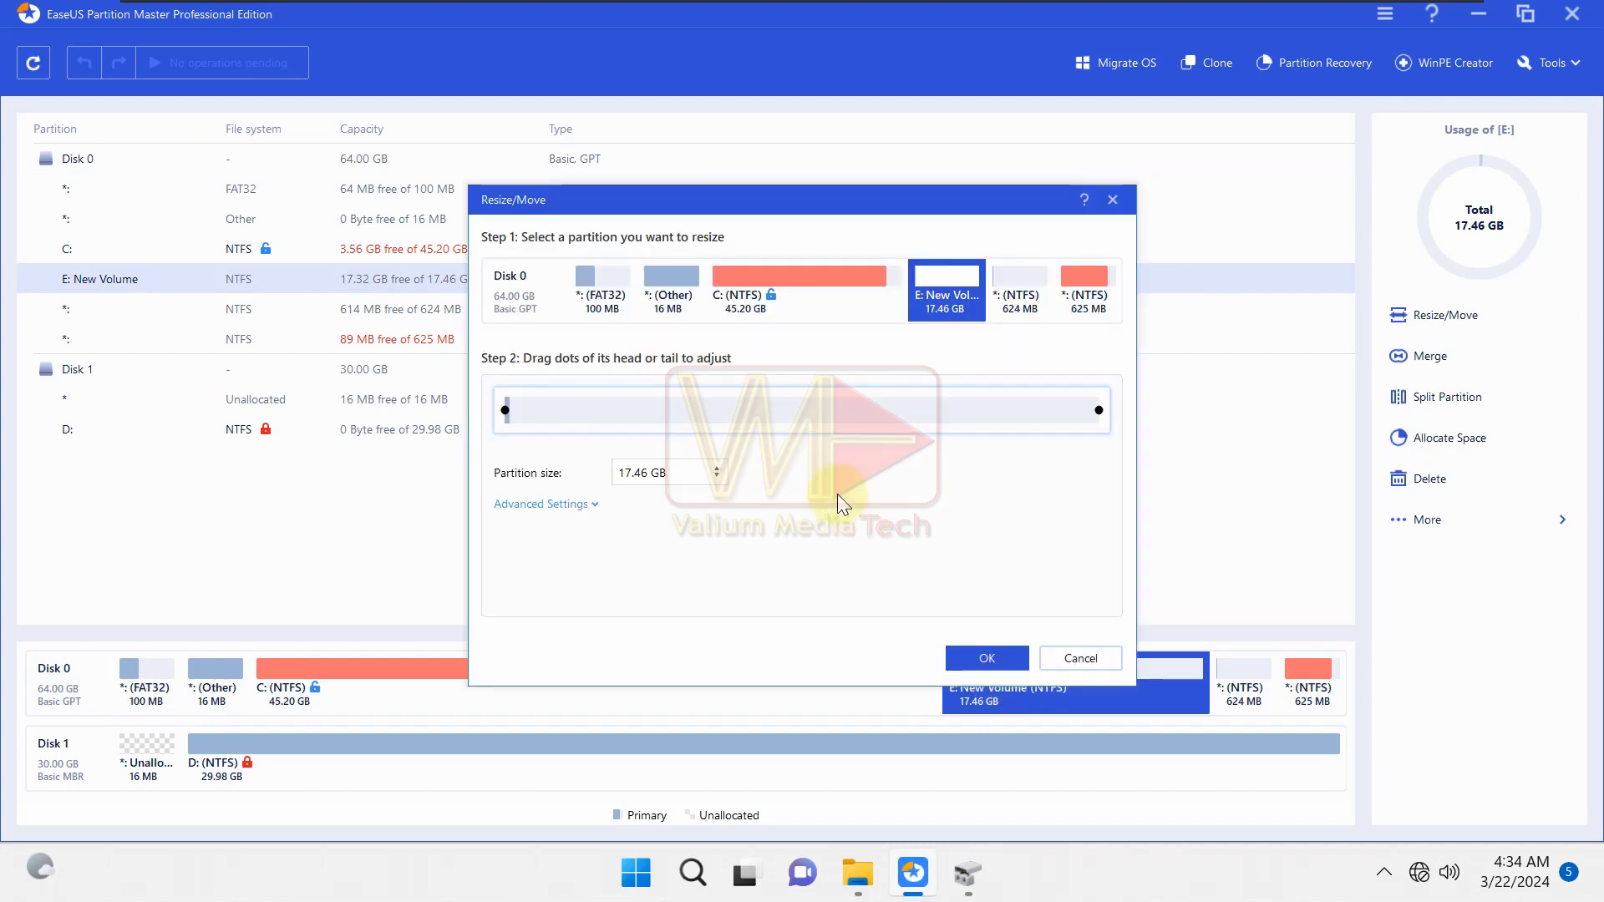
{"action": "left_click_drag", "start_coordinate": [504, 410], "coordinate": [780, 437]}
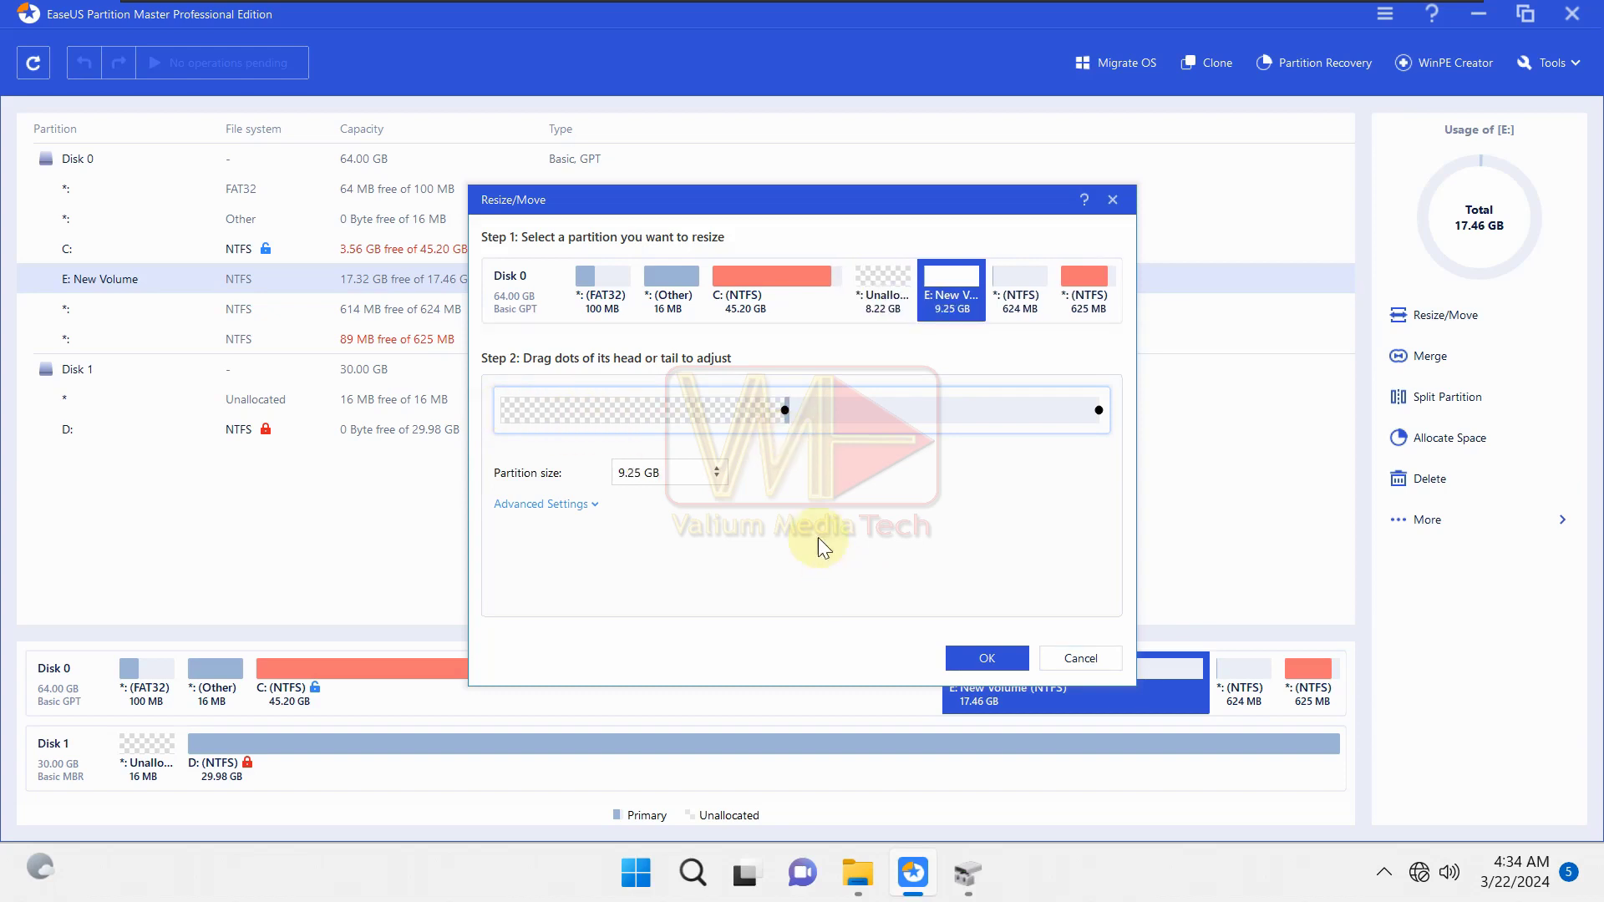
{"action": "key", "text": "Return"}
Apply the pending E: resize operation and close the completed progress report
{"action": "left_click", "coordinate": [143, 61]}
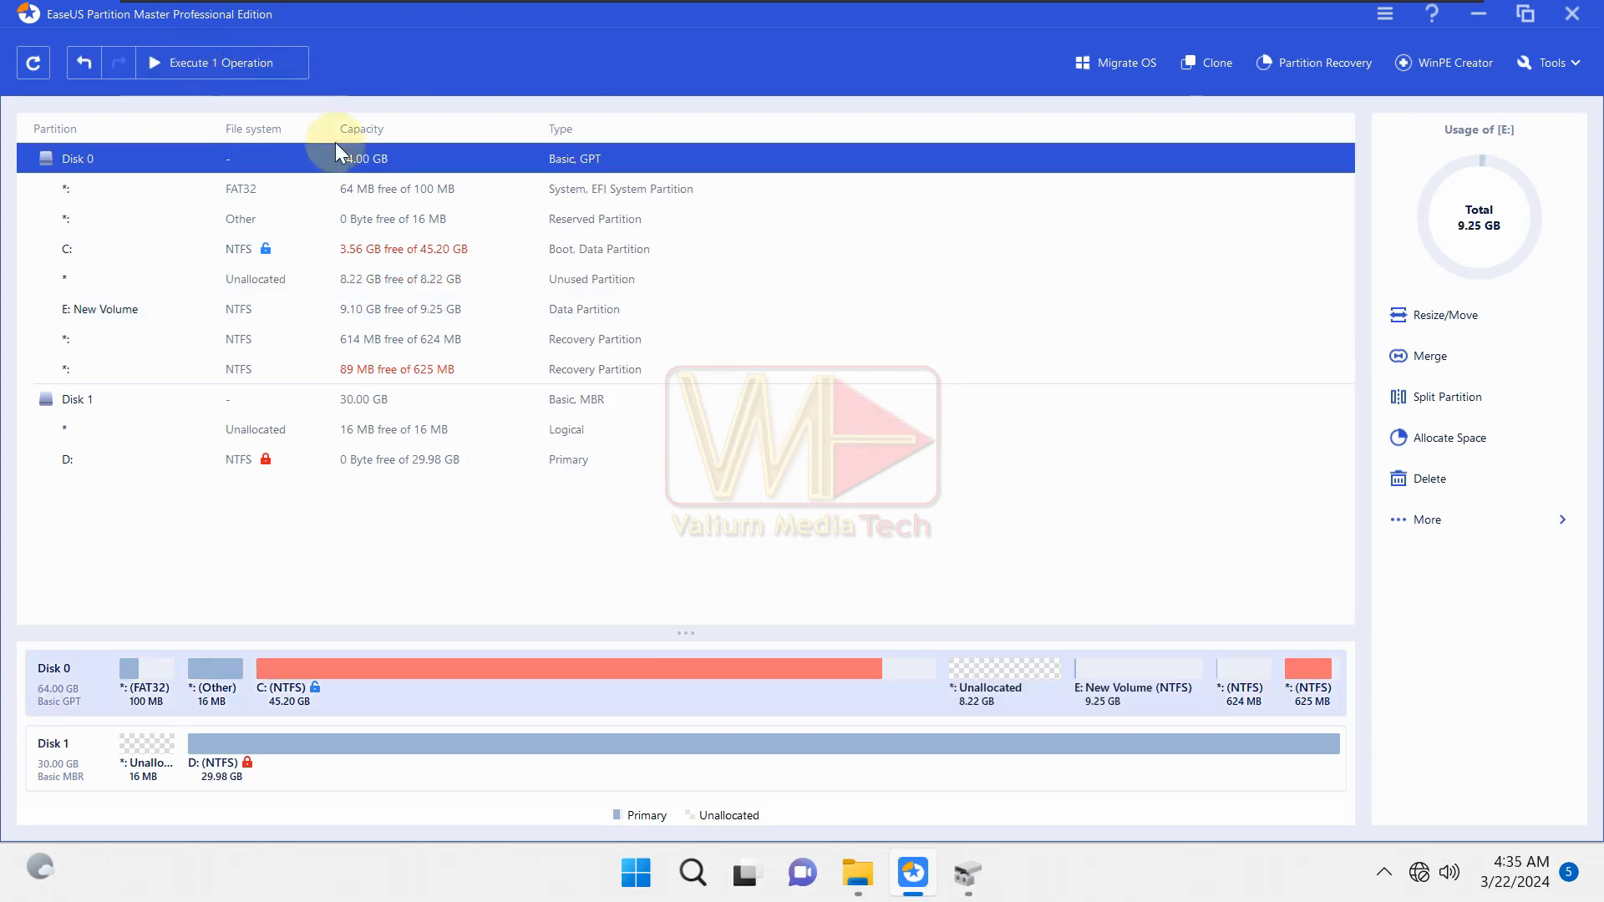
{"action": "key", "text": "Escape"}
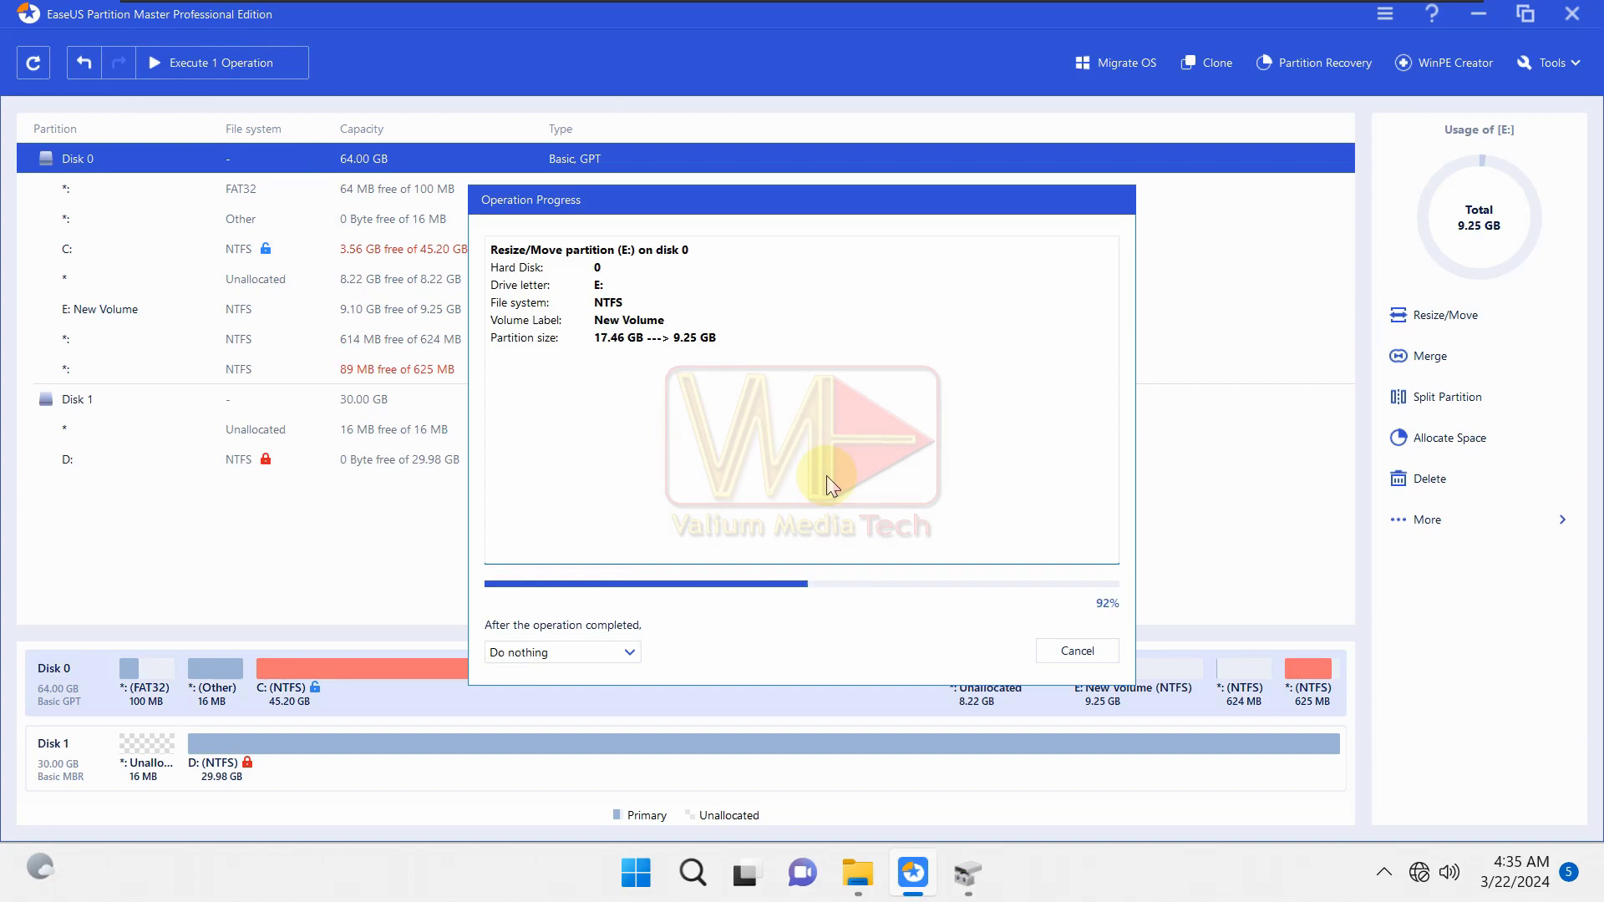
{"action": "left_click", "coordinate": [1078, 648]}
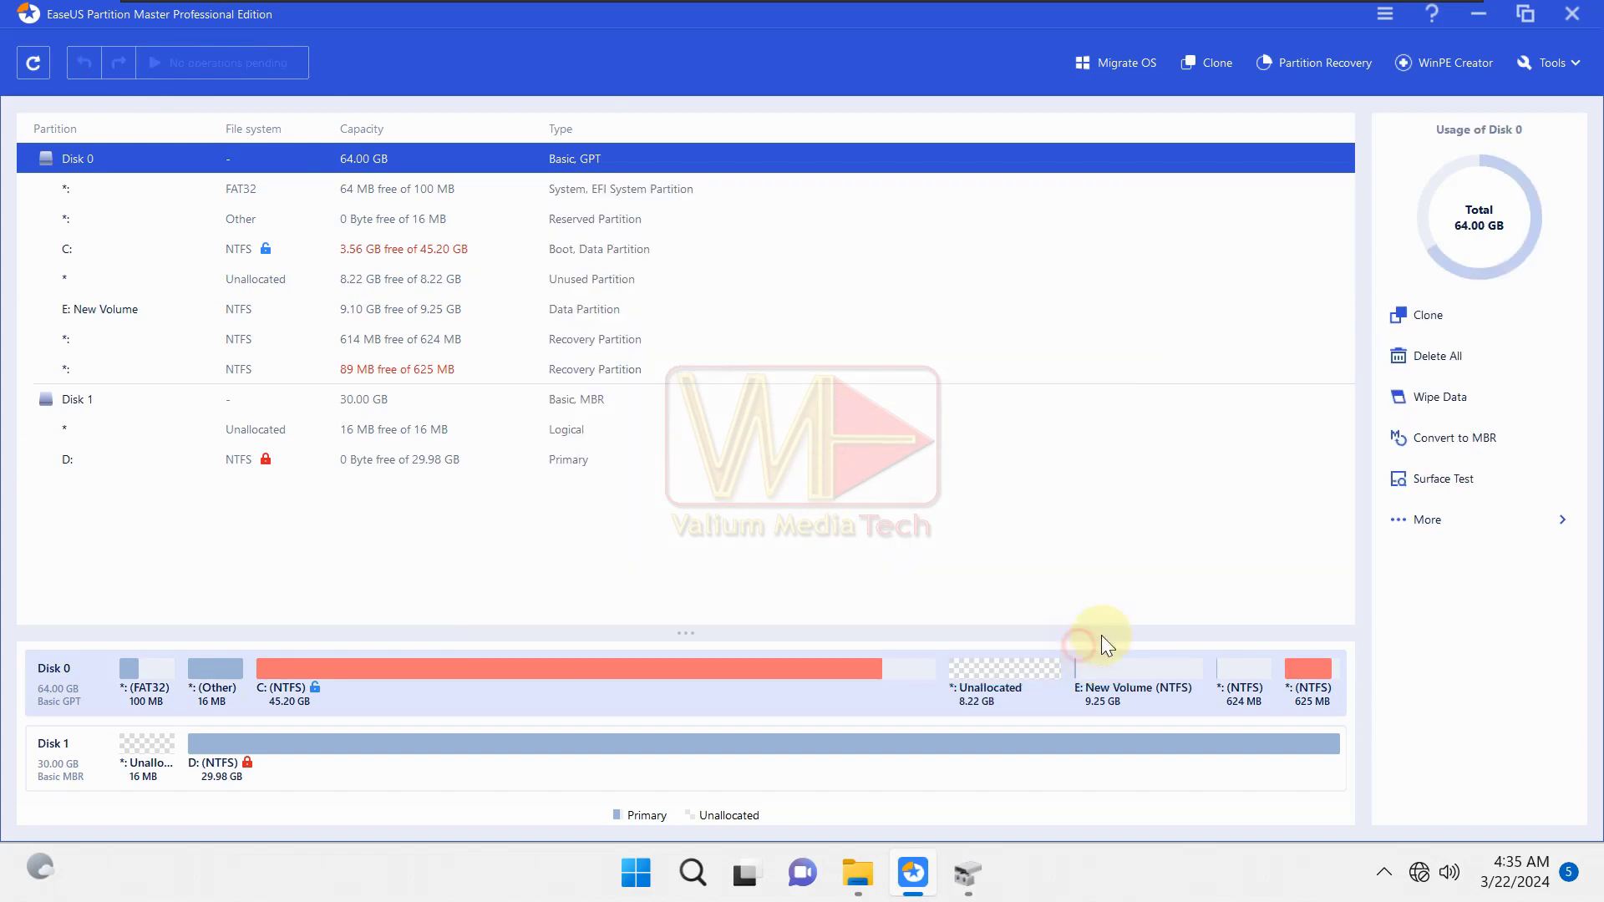
Start the Extend Volume wizard for C: in Disk Management
{"action": "left_click", "coordinate": [980, 884]}
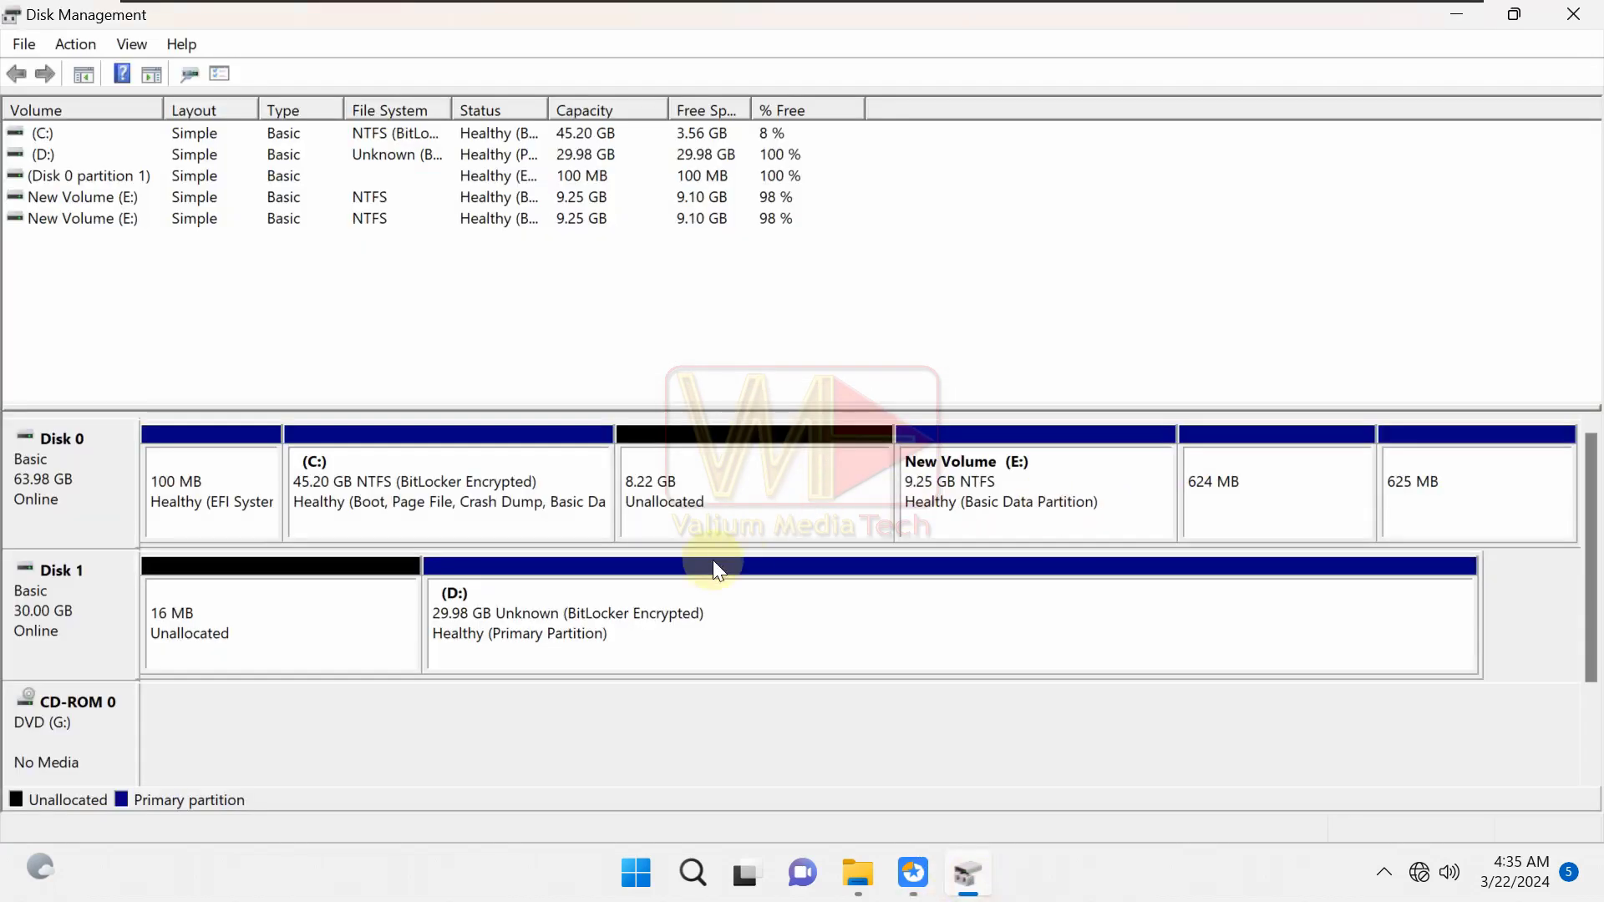
{"action": "right_click", "coordinate": [428, 509]}
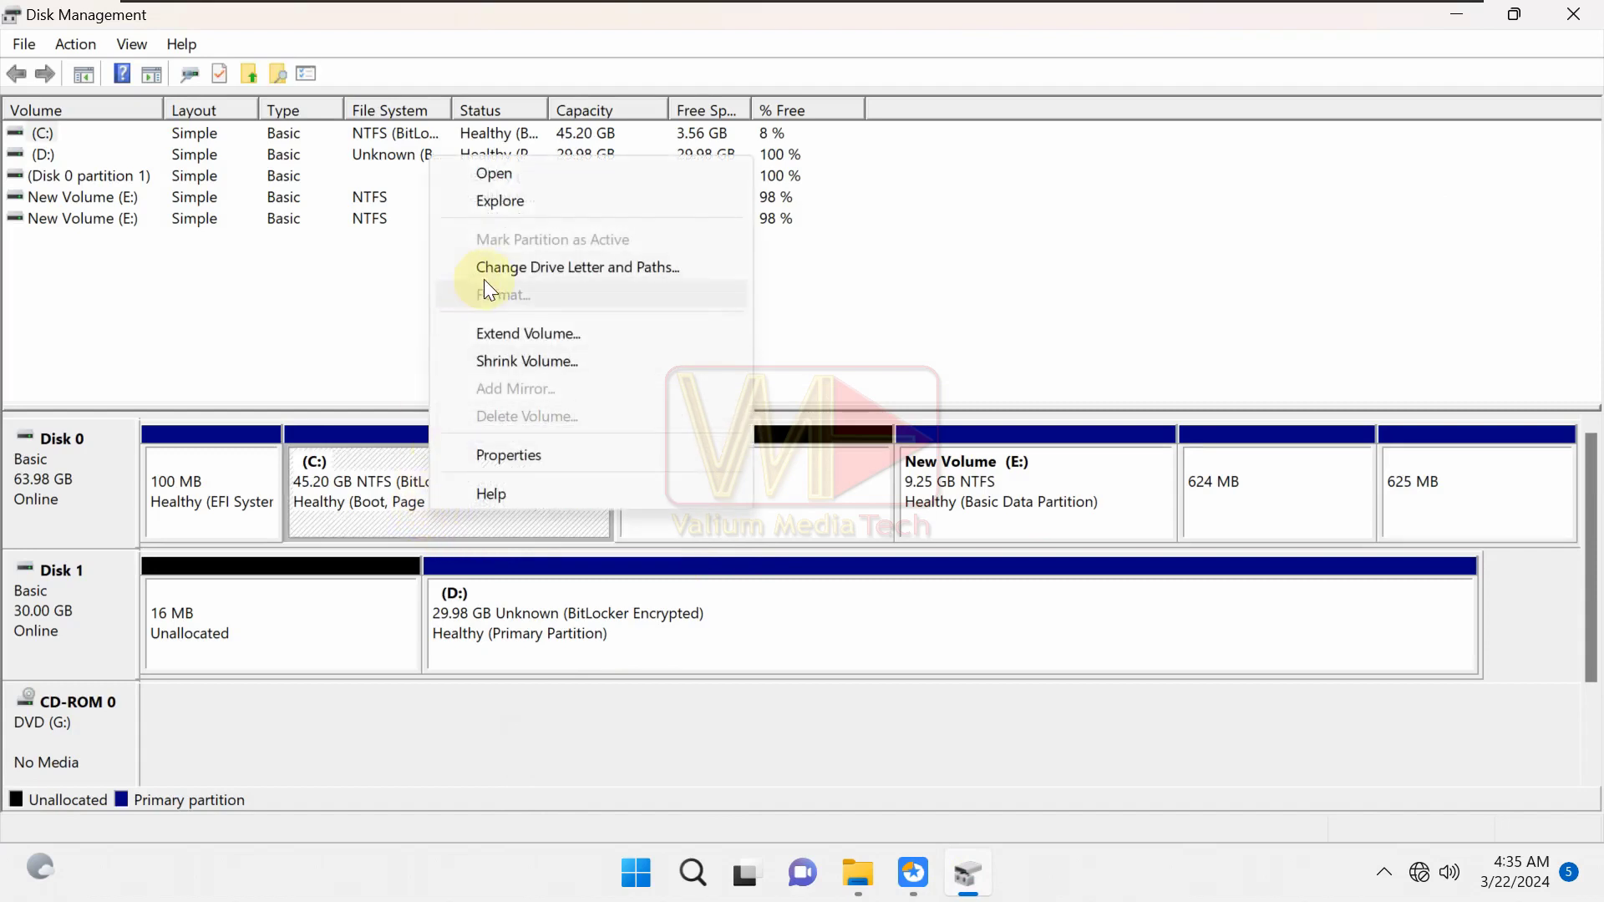
{"action": "left_click", "coordinate": [545, 333]}
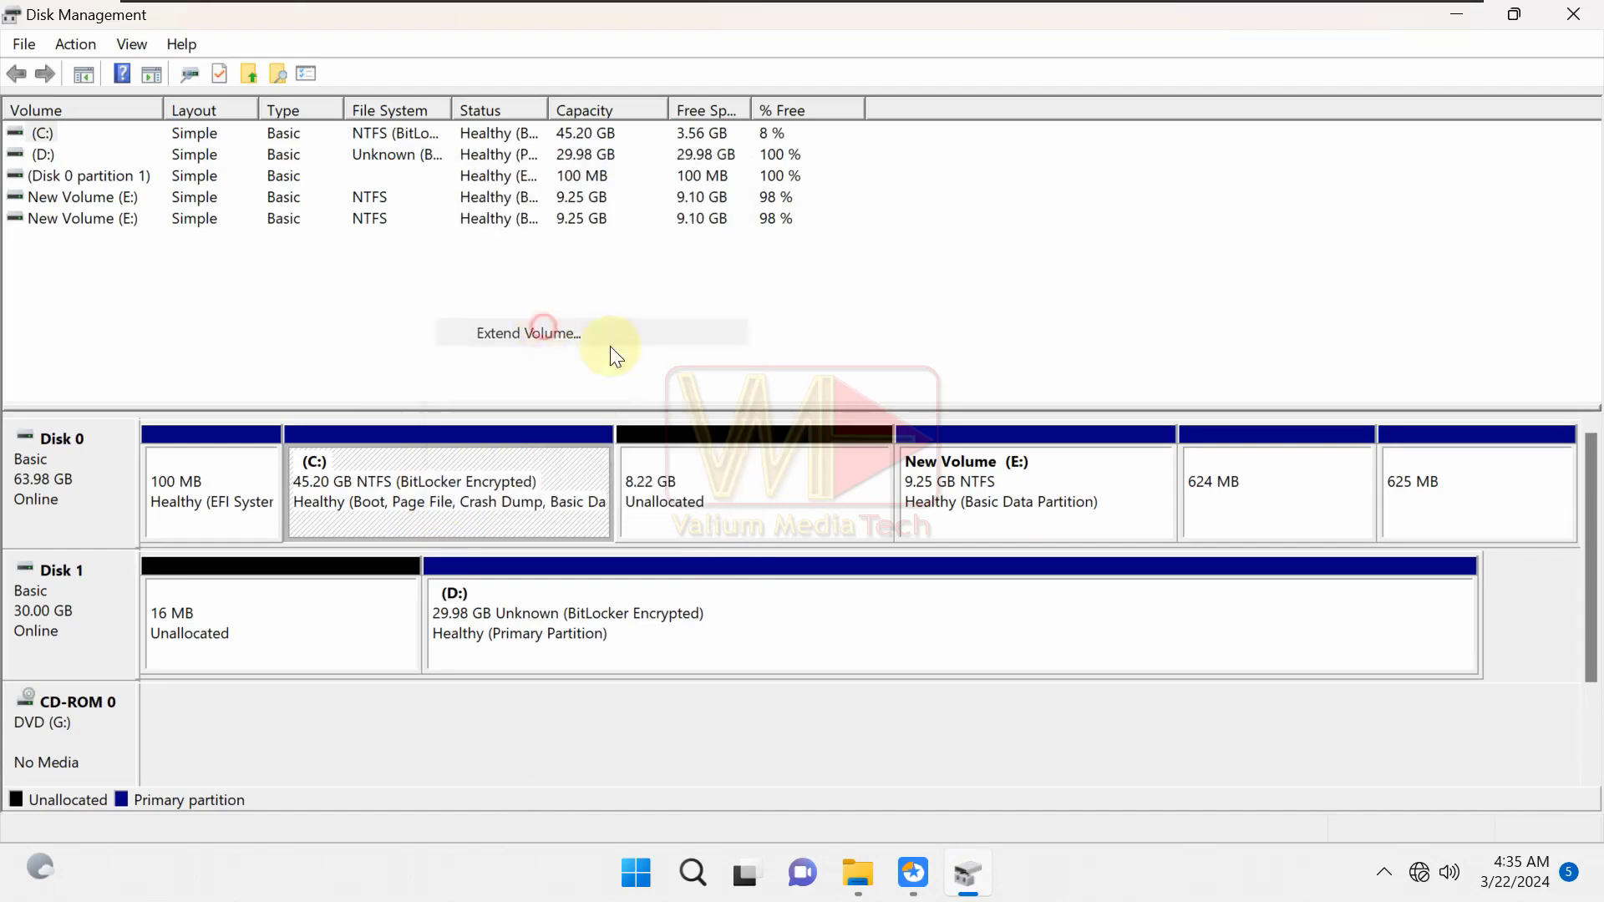
Advance the wizard, then extend C: from 45.20 GB to 53.42 GB in EaseUS and apply it
{"action": "left_click", "coordinate": [482, 604]}
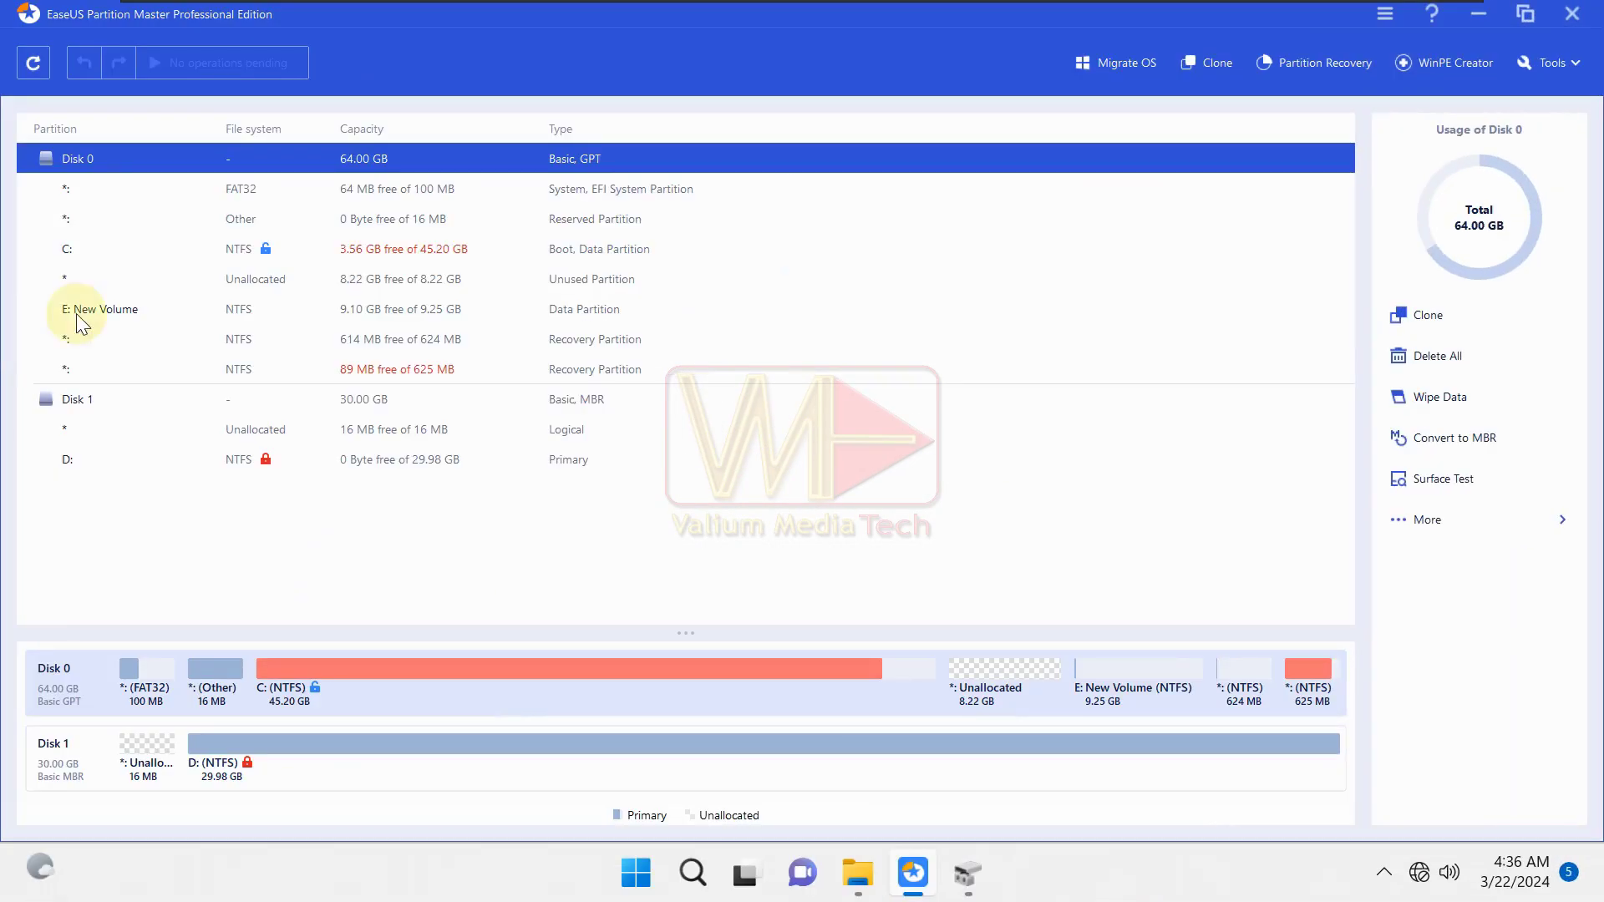
{"action": "right_click", "coordinate": [154, 238]}
{"action": "left_click", "coordinate": [208, 248]}
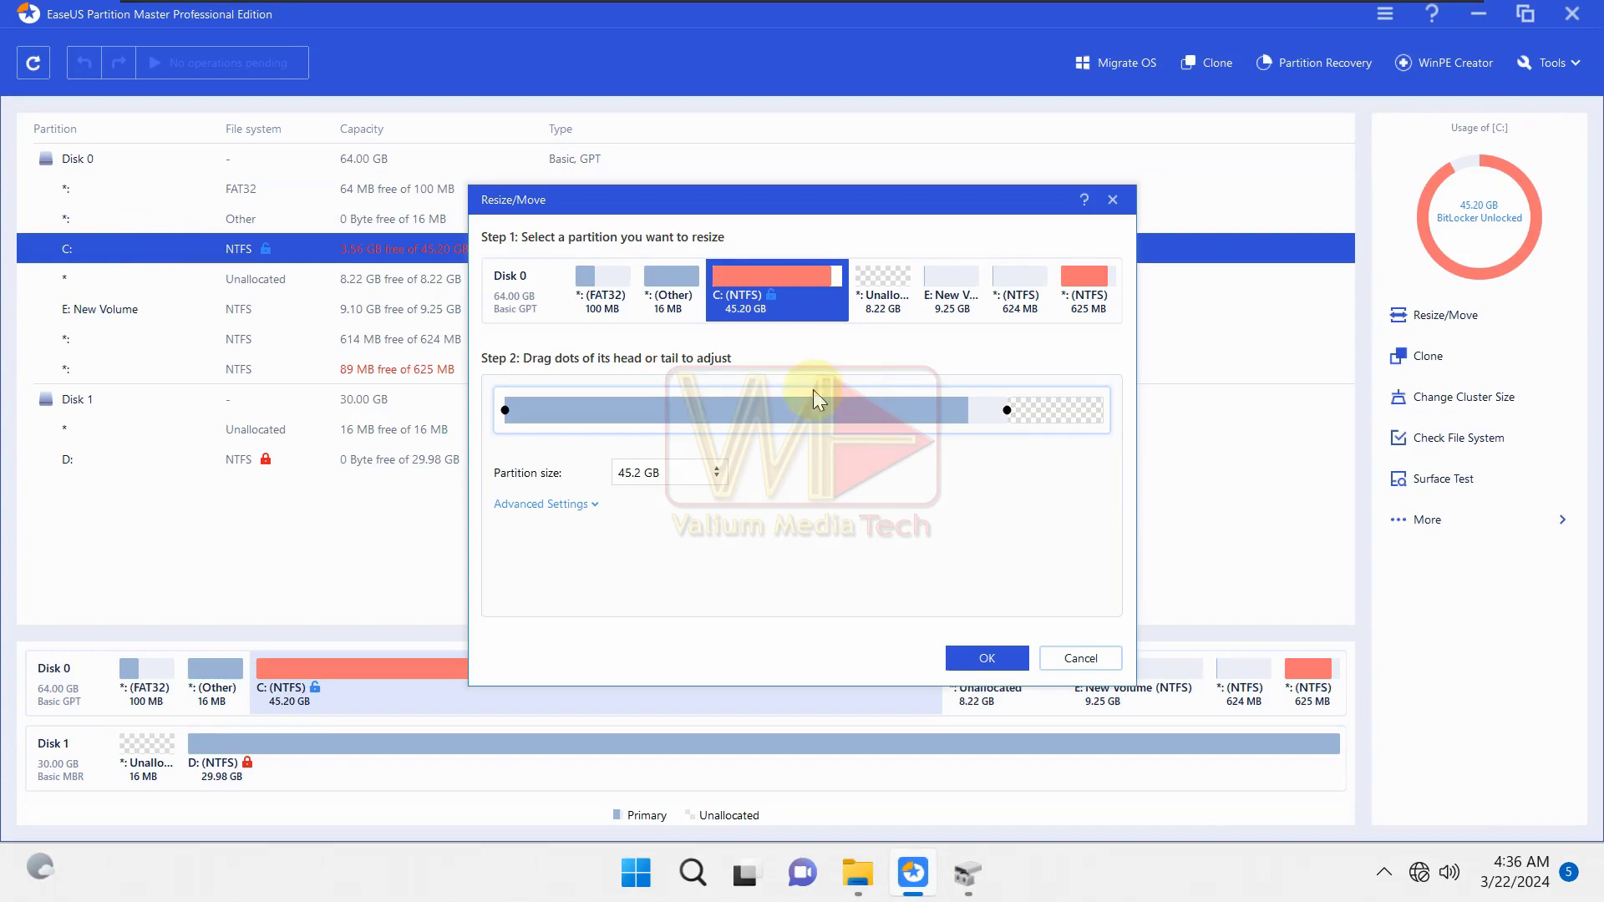
{"action": "left_click_drag", "start_coordinate": [1014, 409], "coordinate": [1161, 423]}
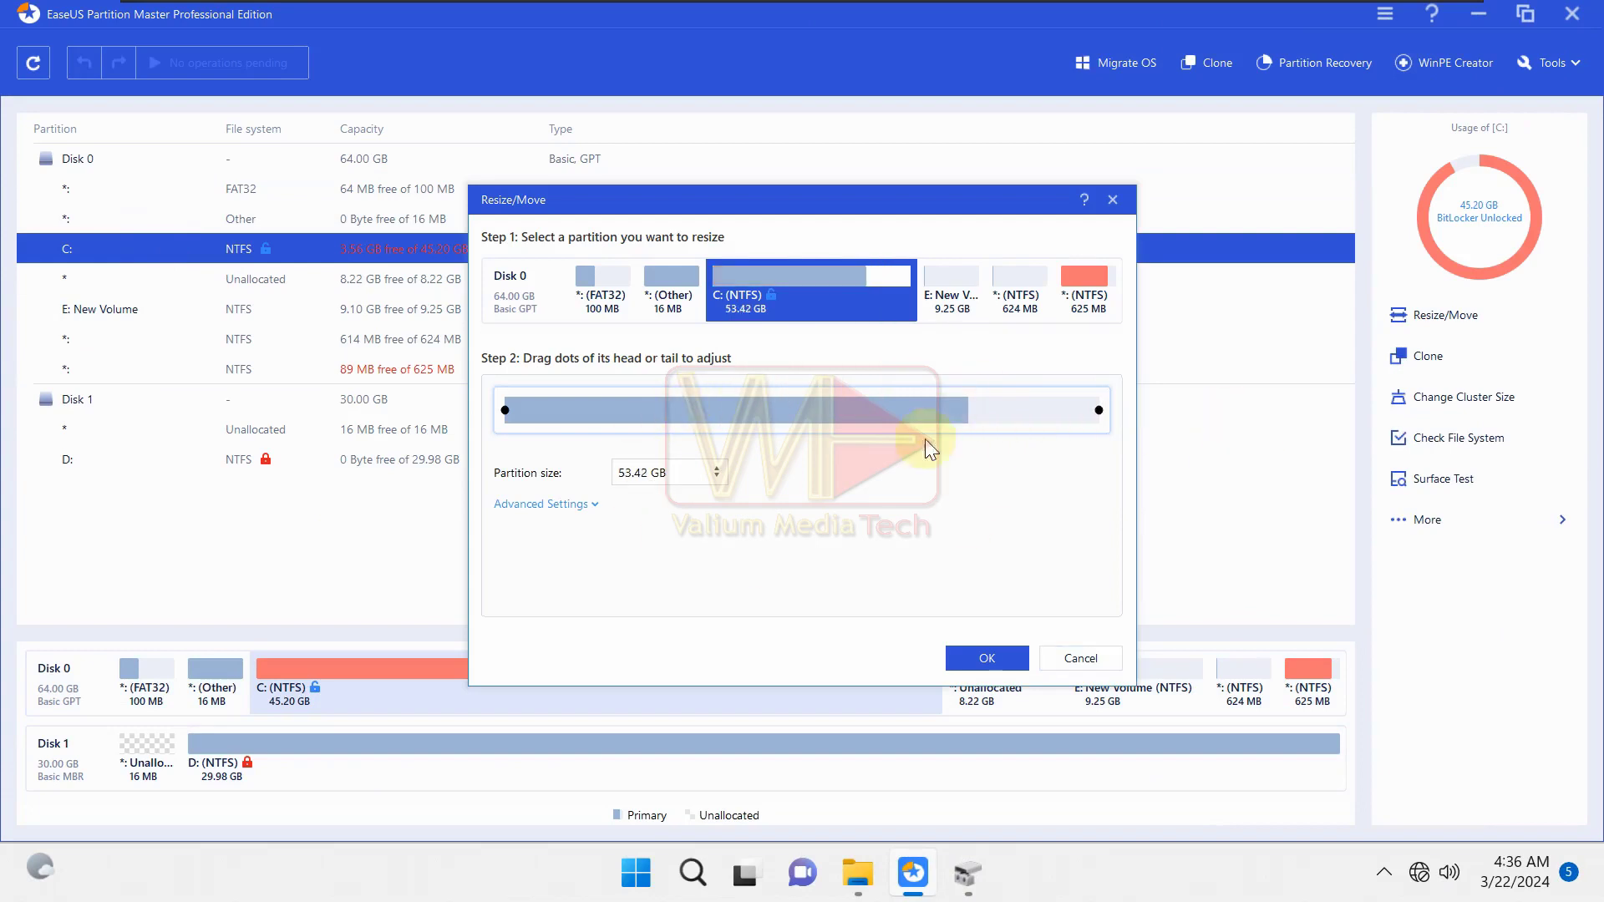
{"action": "left_click", "coordinate": [984, 658]}
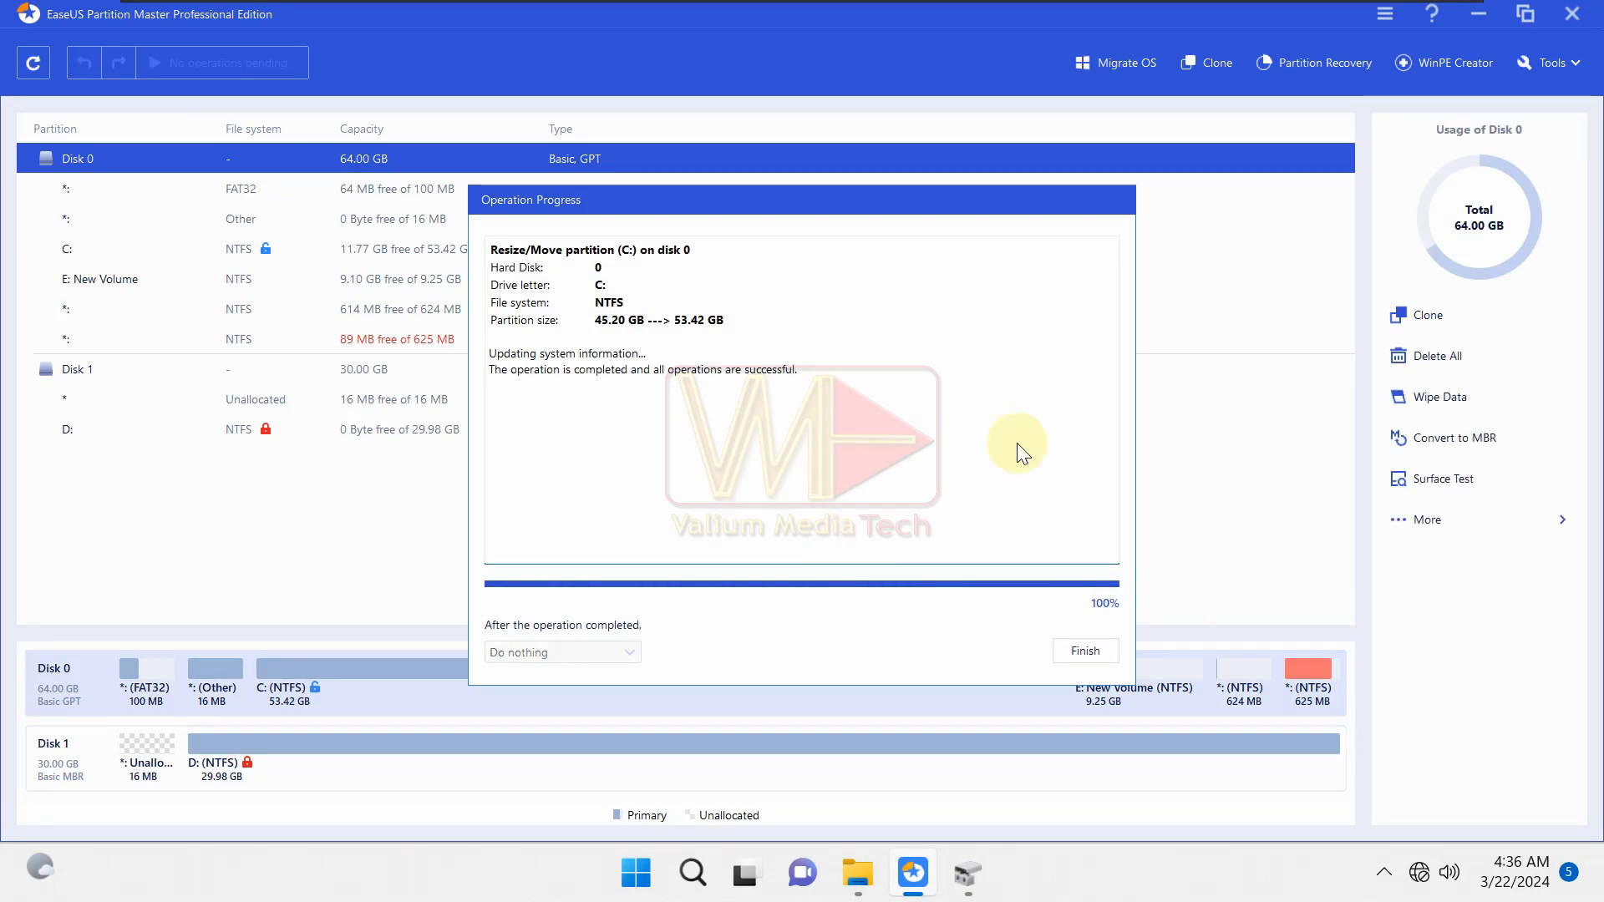
{"action": "left_click", "coordinate": [1086, 650]}
{"action": "left_click", "coordinate": [858, 873]}
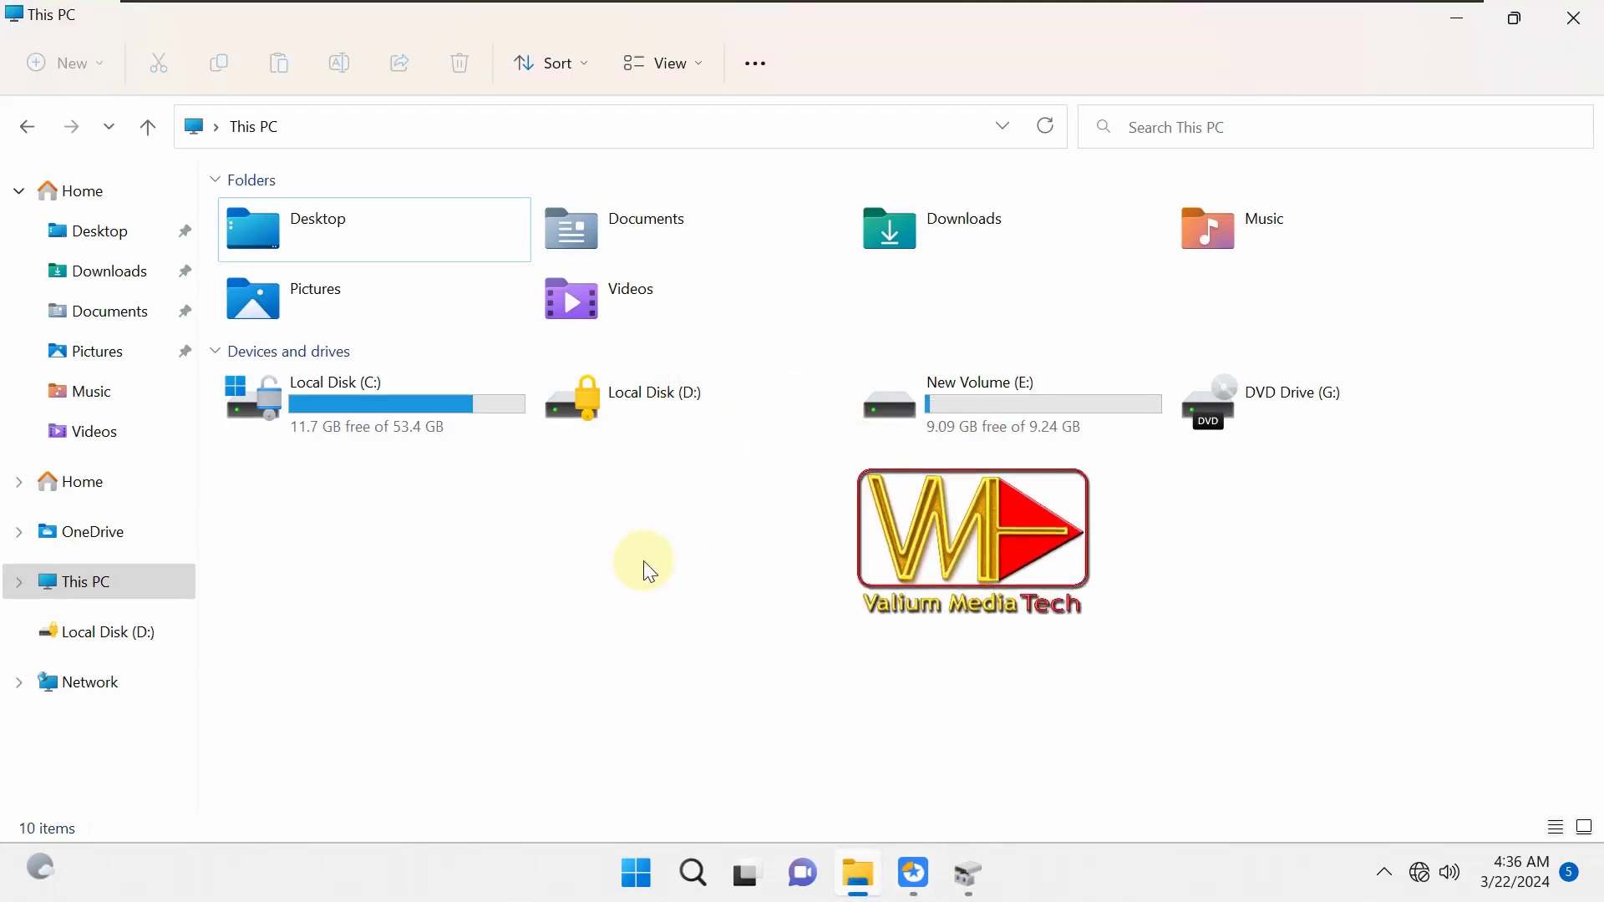